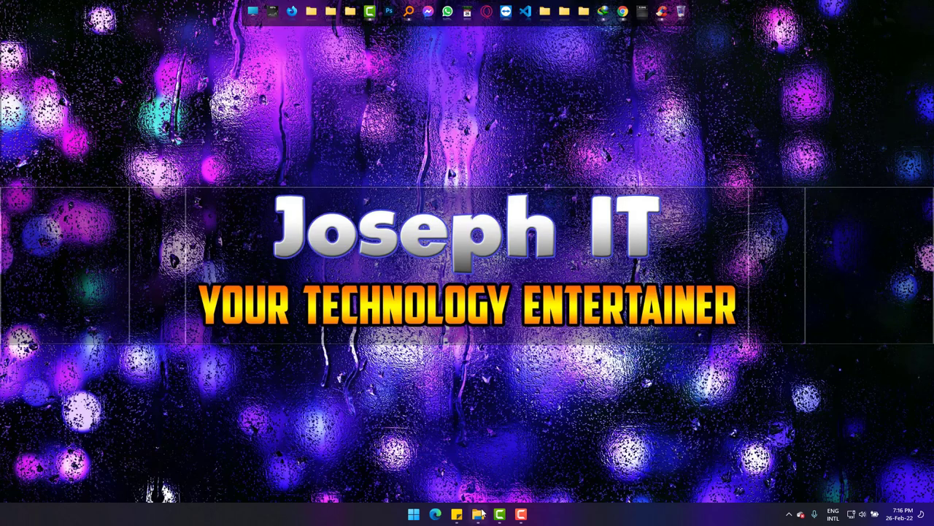
# Bring up the Subtitle folder holding Untitled Project.mp4 and first subtitle.srt from the taskbar
pyautogui.click(478, 514)
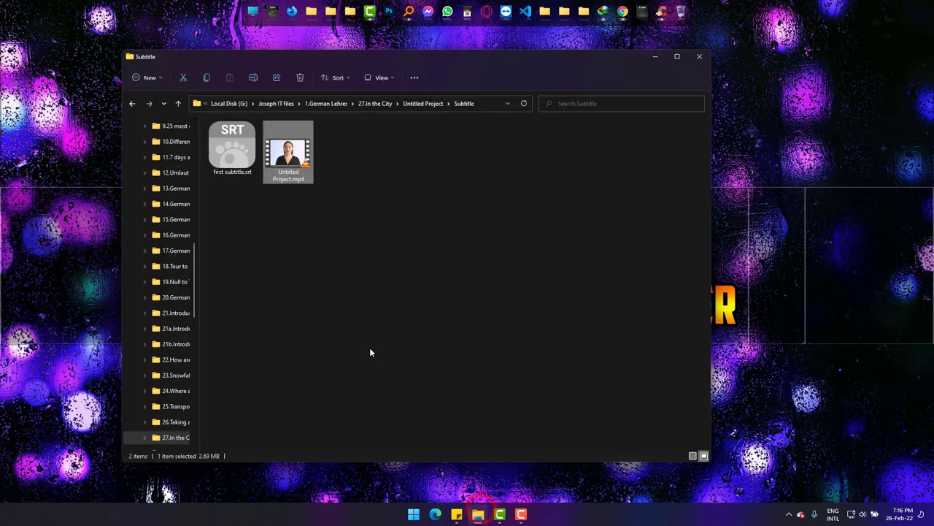
# Play Untitled Project.mp4 in VLC, pause it at 00:11, and move the player beside the folder
pyautogui.moveTo(348, 61)
pyautogui.mouseDown()
pyautogui.moveTo(363, 61)
pyautogui.moveTo(344, 61)
pyautogui.mouseUp()
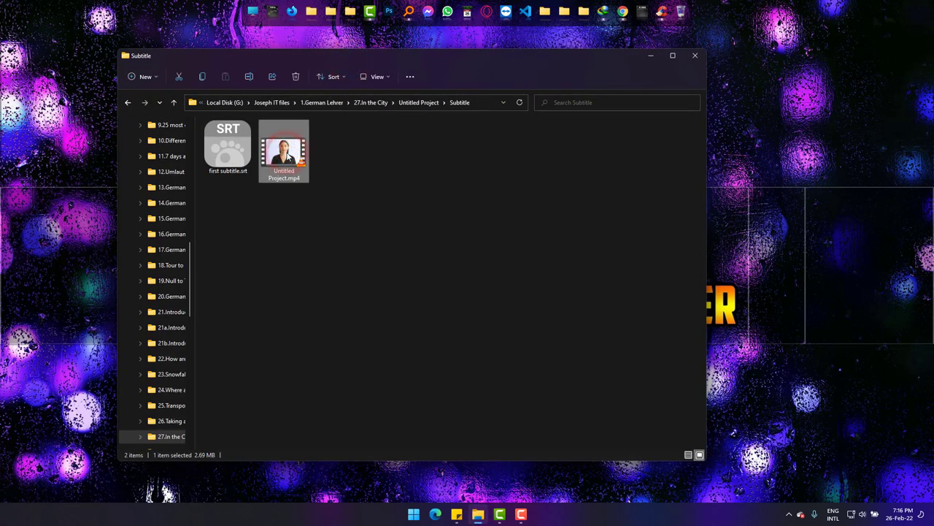
pyautogui.doubleClick(288, 155)
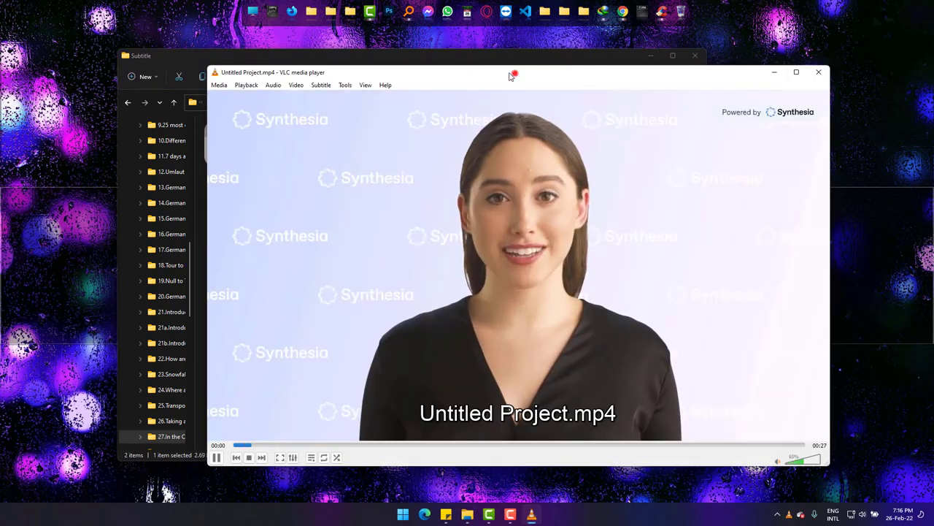
pyautogui.moveTo(511, 75); pyautogui.dragTo(423, 78)
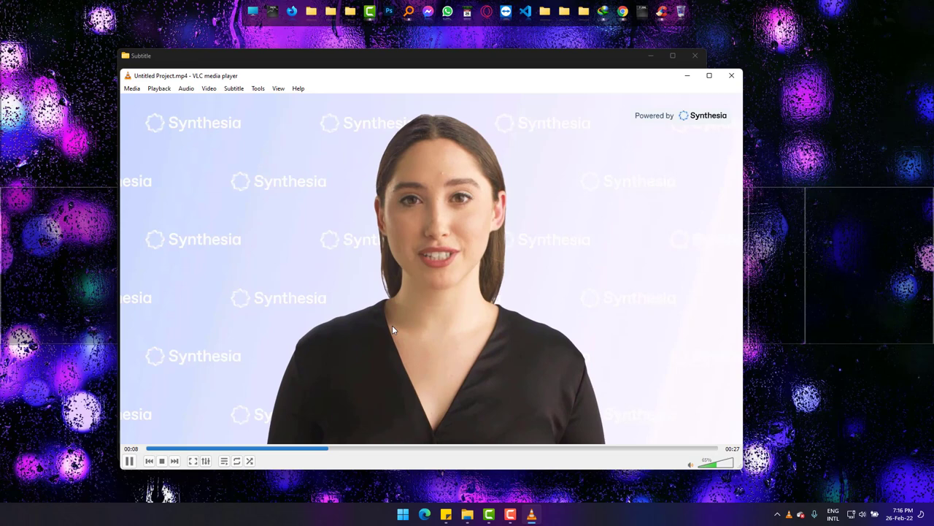
pyautogui.press('space')
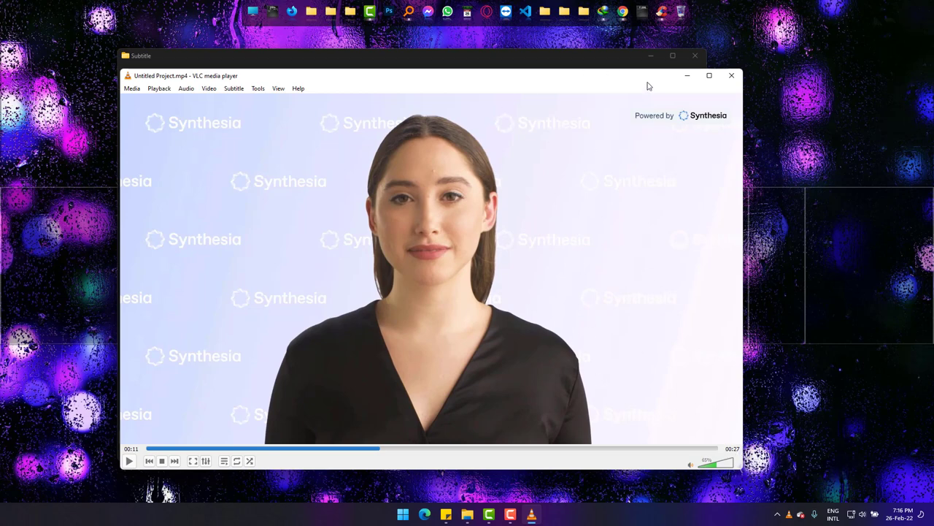
pyautogui.moveTo(649, 86); pyautogui.dragTo(488, 78)
# Create a new text document named Video Subtitle.txt in the Subtitle folder and open it in Notepad
pyautogui.moveTo(350, 55); pyautogui.dragTo(675, 58)
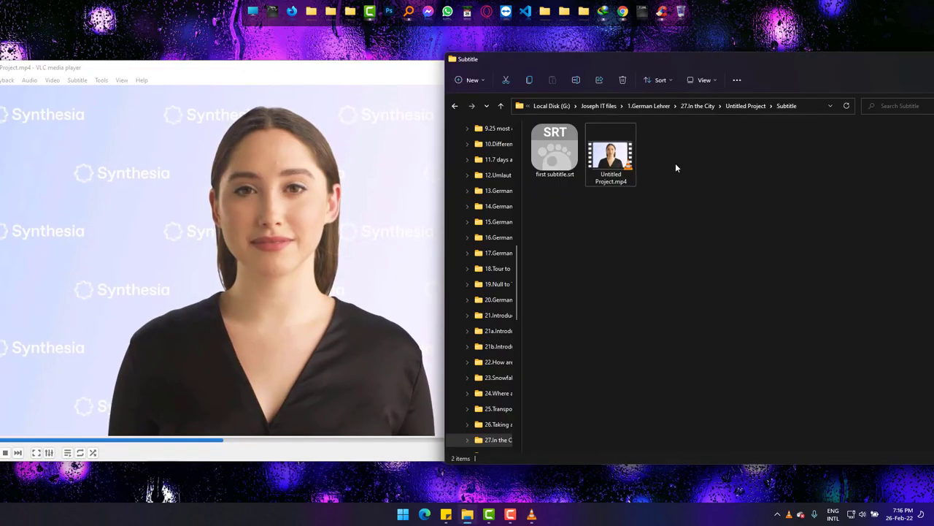
pyautogui.rightClick(675, 166)
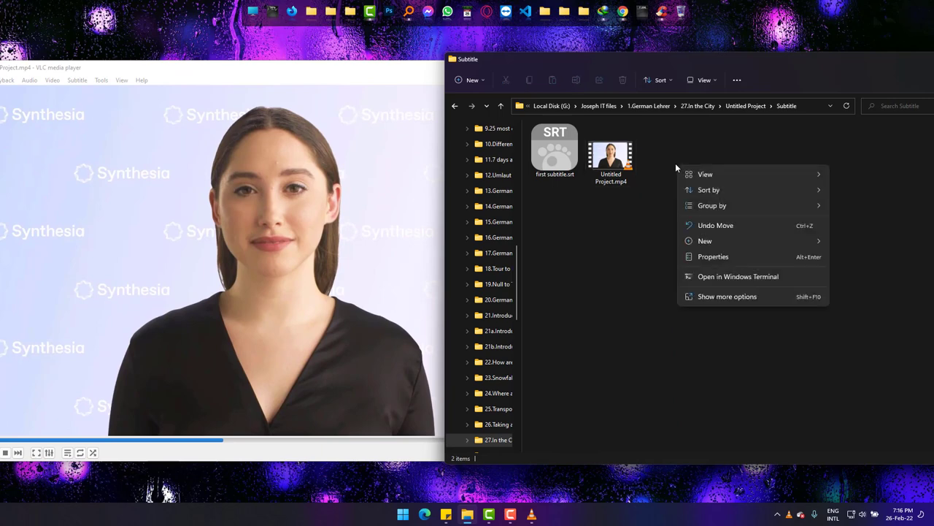
pyautogui.moveTo(707, 246)
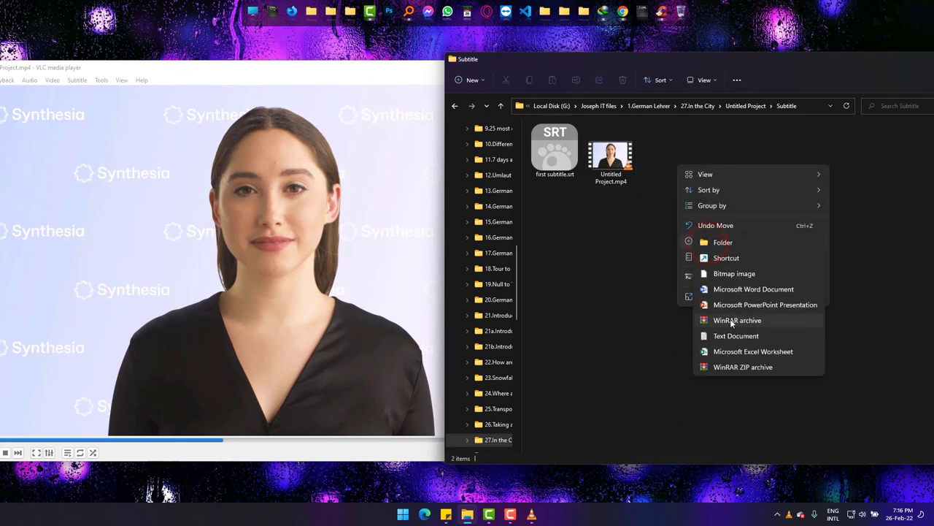
pyautogui.click(735, 336)
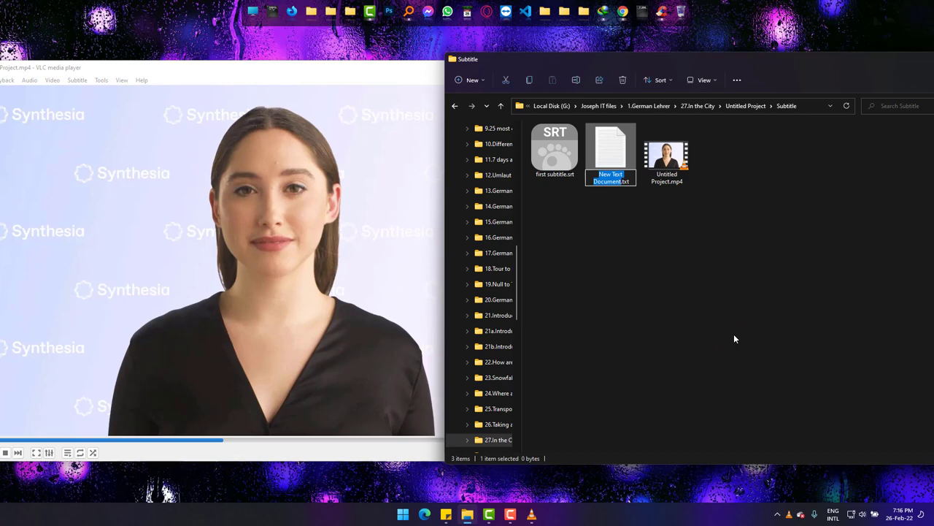
pyautogui.write('Video Subt')
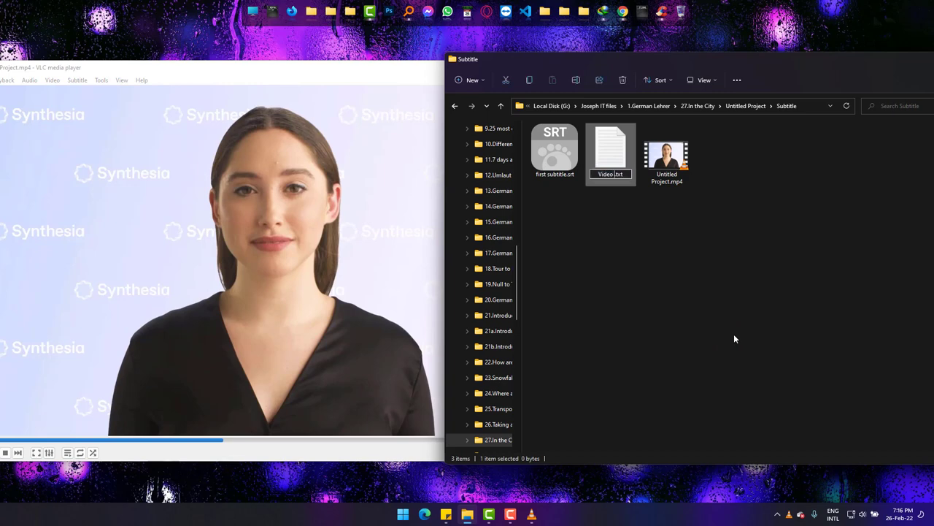
pyautogui.write('itle')
pyautogui.press('Return')
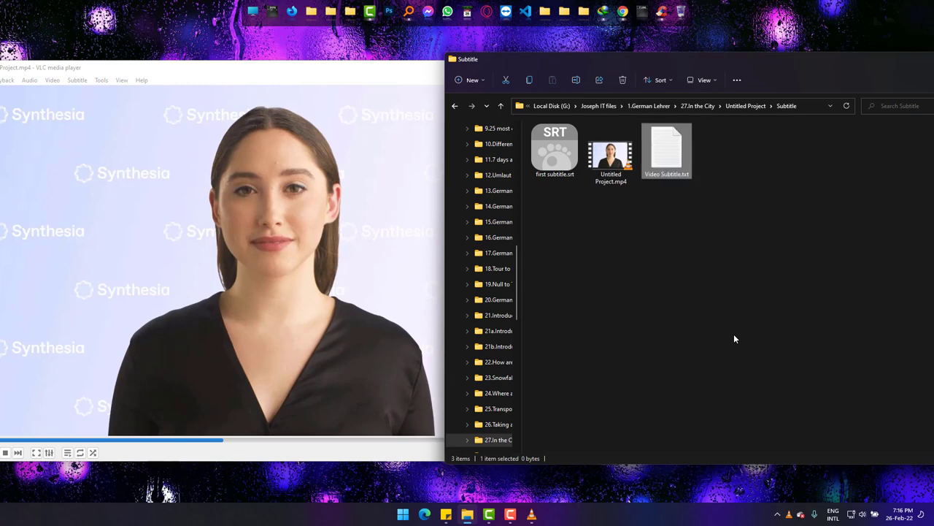
pyautogui.press('Return')
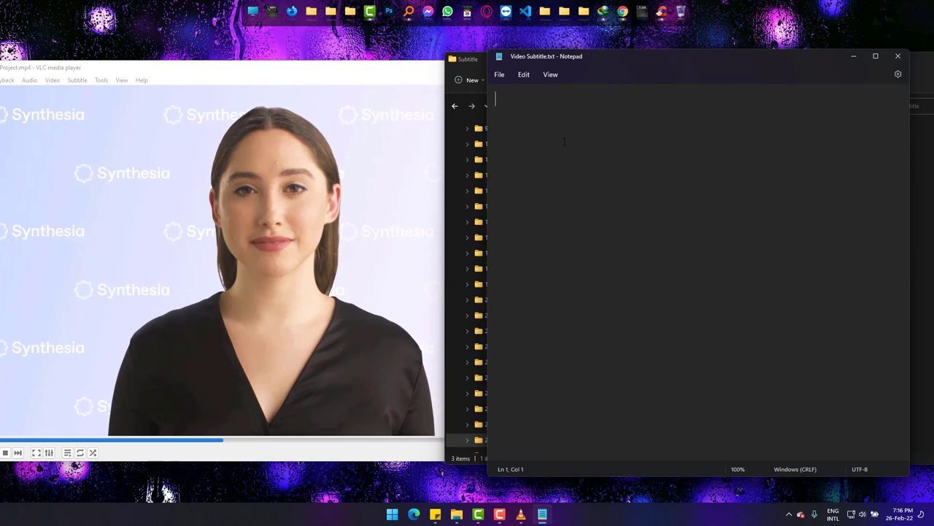
# Type cue number 1, then the timing line 00:00:00,000 --> 00:00:00,000 below it
pyautogui.write('1')
pyautogui.press('Return')
pyautogui.write('00:0')
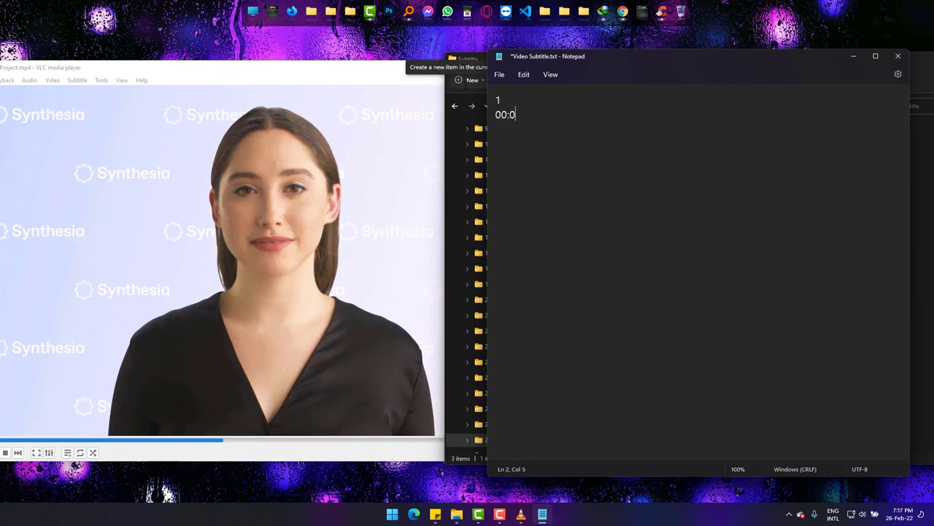
pyautogui.write('0:00,000')
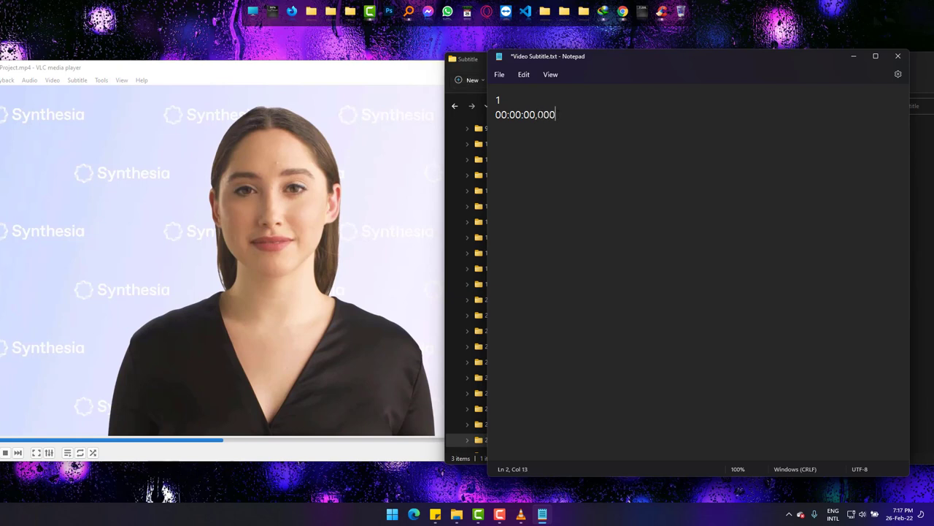
pyautogui.write(' --> 00:00:')
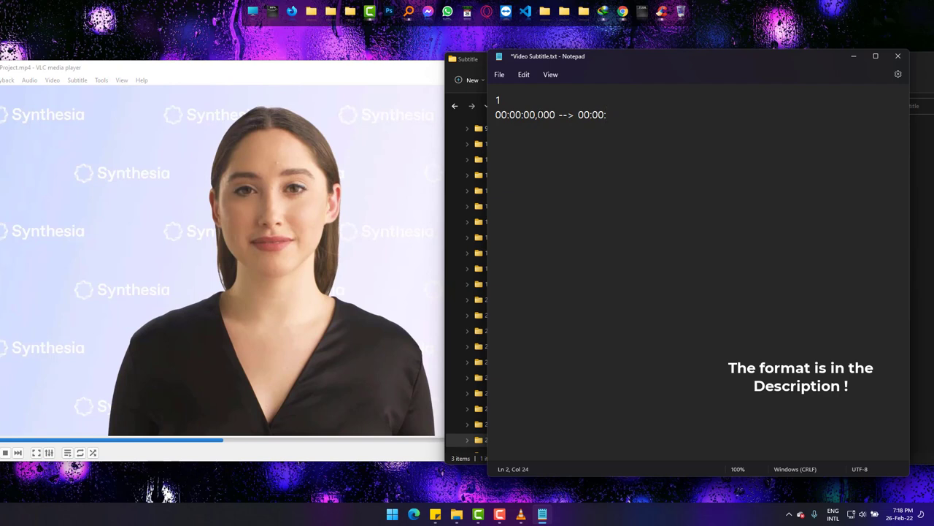
pyautogui.write('00,000')
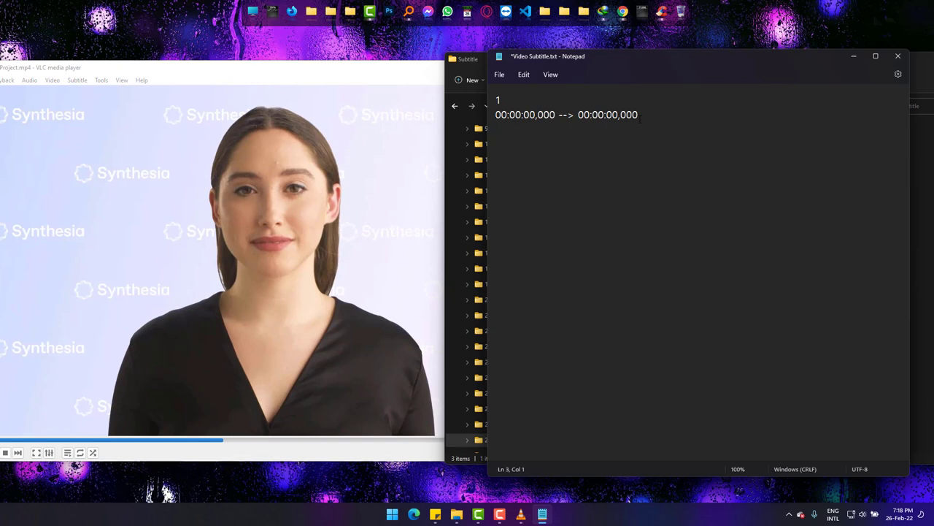
# Complete cue 1 with the text 'Hi' and end time 00:00:02,000, leaving a blank line after it
pyautogui.write('H')
pyautogui.press('Up')
pyautogui.press('Down')
pyautogui.click(534, 114)
pyautogui.click(618, 115)
pyautogui.press('BackSpace')
pyautogui.write('2')
pyautogui.click(626, 171)
pyautogui.press('Return')
pyautogui.press('Return')
# Duplicate the first cue below itself and renumber the copy as cue 2
pyautogui.moveTo(495, 95); pyautogui.dragTo(505, 132)
pyautogui.hotkey('ctrl', 'c')
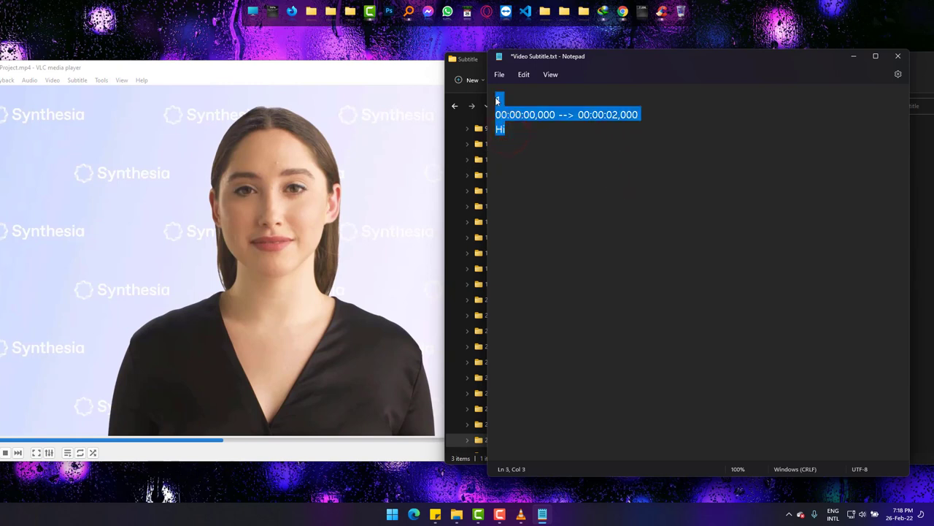
pyautogui.click(538, 167)
pyautogui.hotkey('ctrl', 'v')
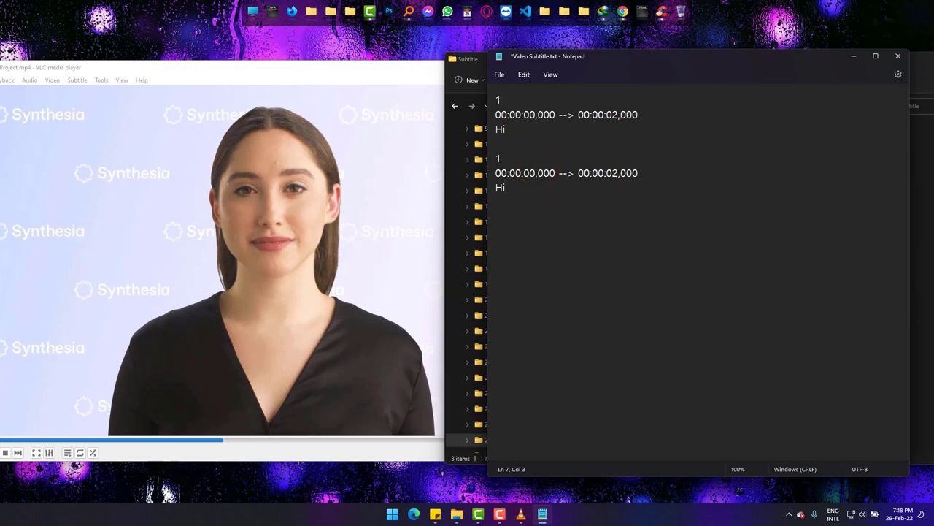
pyautogui.click(501, 158)
pyautogui.press('BackSpace')
pyautogui.write('2')
# Set cue 2 to 00:00:02,000 --> 00:00:04,000 with 'This will show you auto recovery of Photoshop 2022'
pyautogui.click(535, 173)
pyautogui.press('BackSpace')
pyautogui.write('2')
pyautogui.click(612, 173)
pyautogui.press('BackSpace')
pyautogui.write('4')
pyautogui.doubleClick(500, 188)
pyautogui.write('This will show you ')
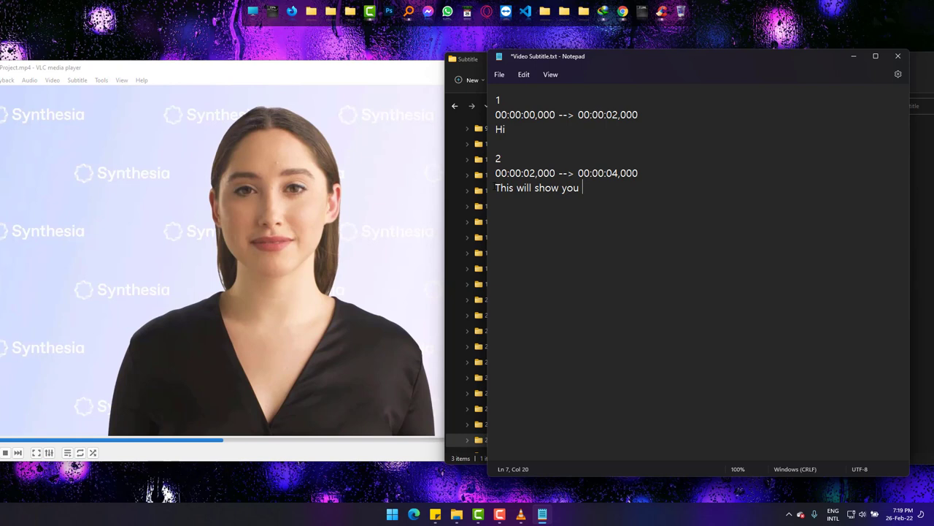
pyautogui.write('auto recovery of Photoshop 2022')
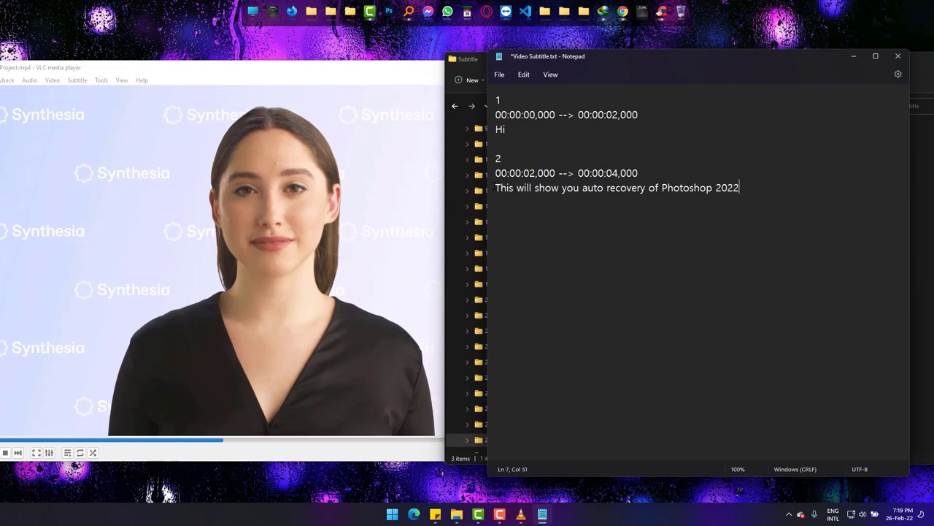
# Save Video Subtitle.txt and close Notepad
pyautogui.click(499, 75)
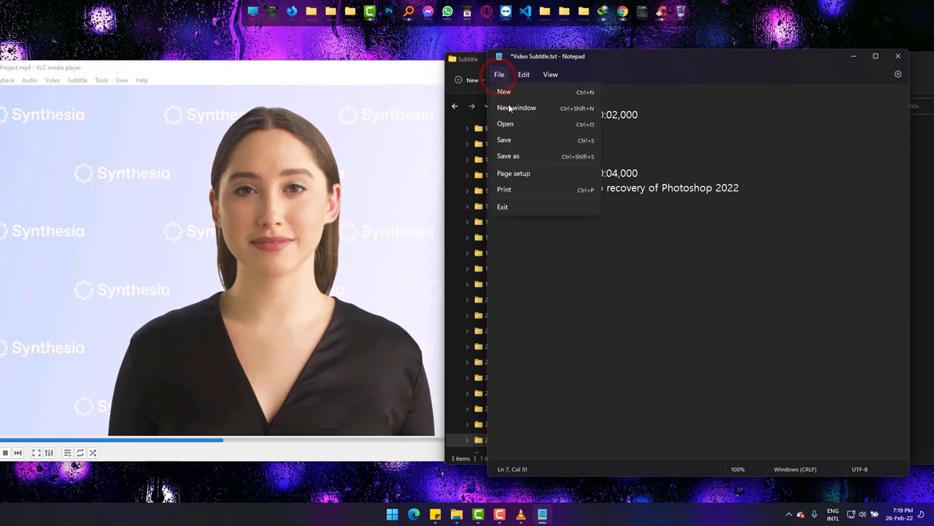
pyautogui.click(516, 144)
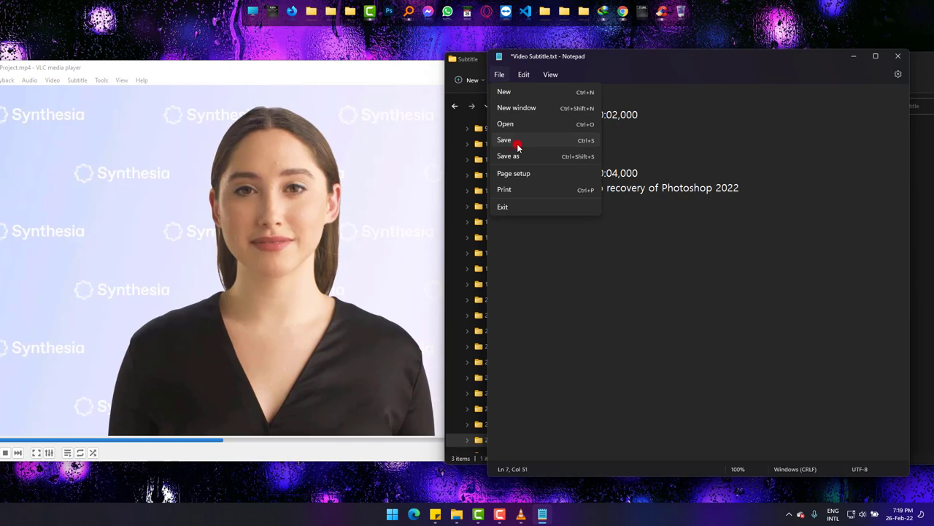
pyautogui.click(899, 56)
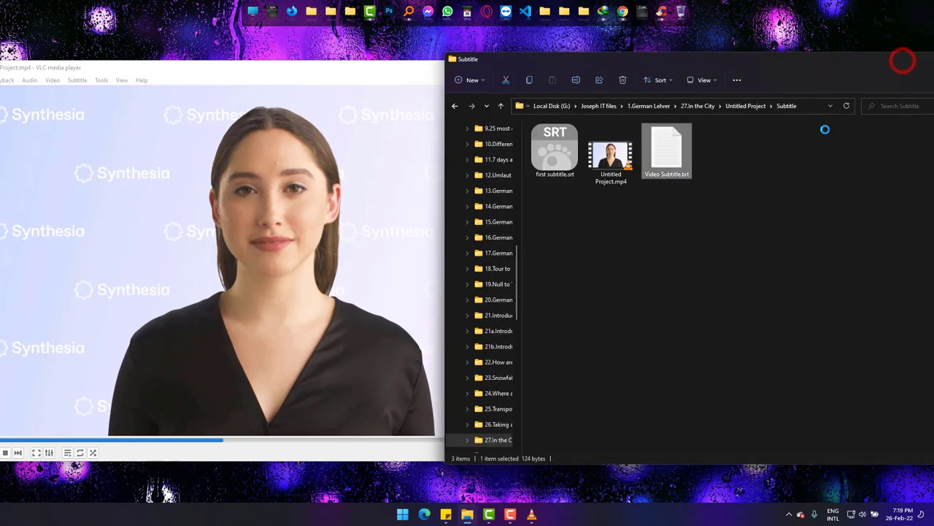
# Rename Video Subtitle.txt to Video Subtitle.srt and confirm the extension change
pyautogui.rightClick(669, 157)
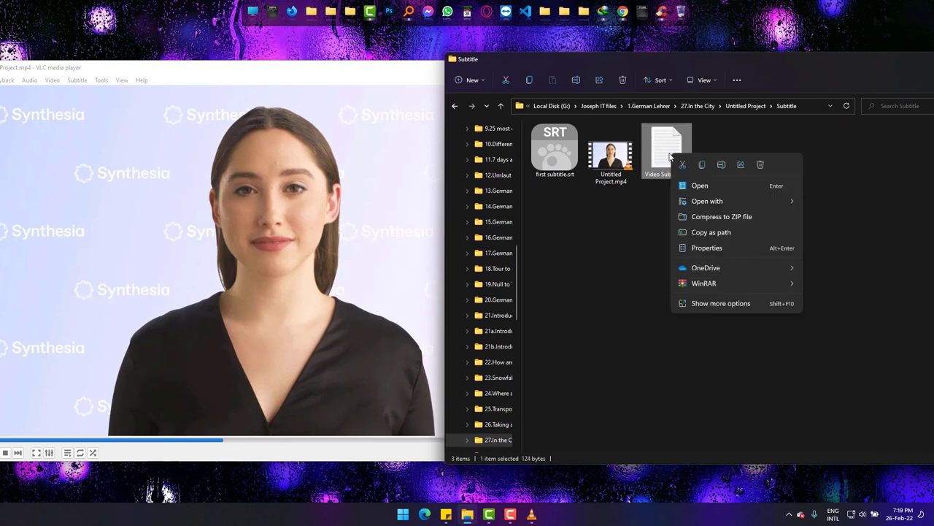
pyautogui.click(740, 305)
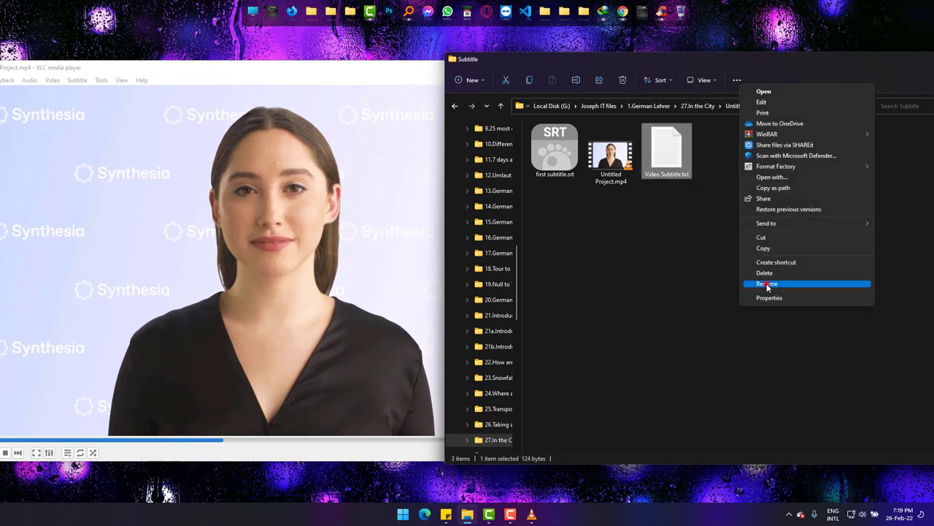
pyautogui.click(766, 283)
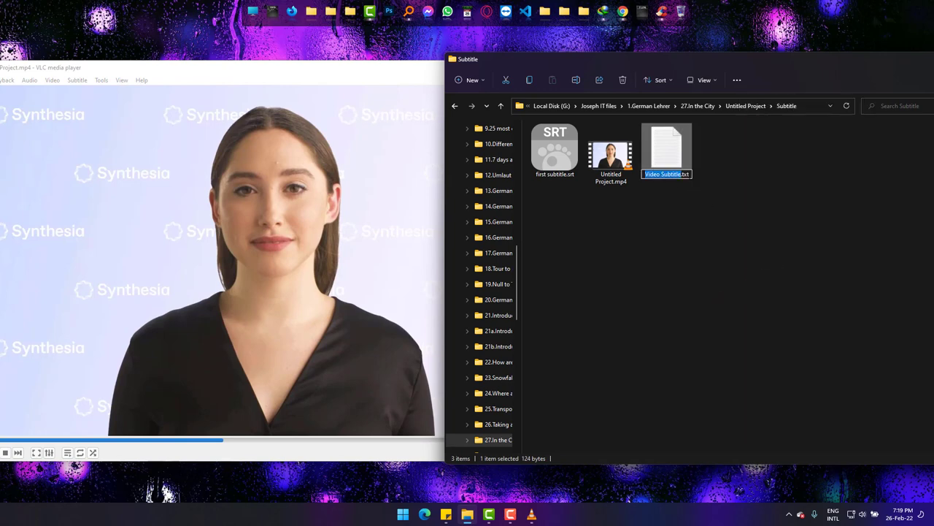
pyautogui.click(687, 174)
pyautogui.press('BackSpace')
pyautogui.press('BackSpace')
pyautogui.press('BackSpace')
pyautogui.write('srt')
pyautogui.press('Return')
pyautogui.press('Return')
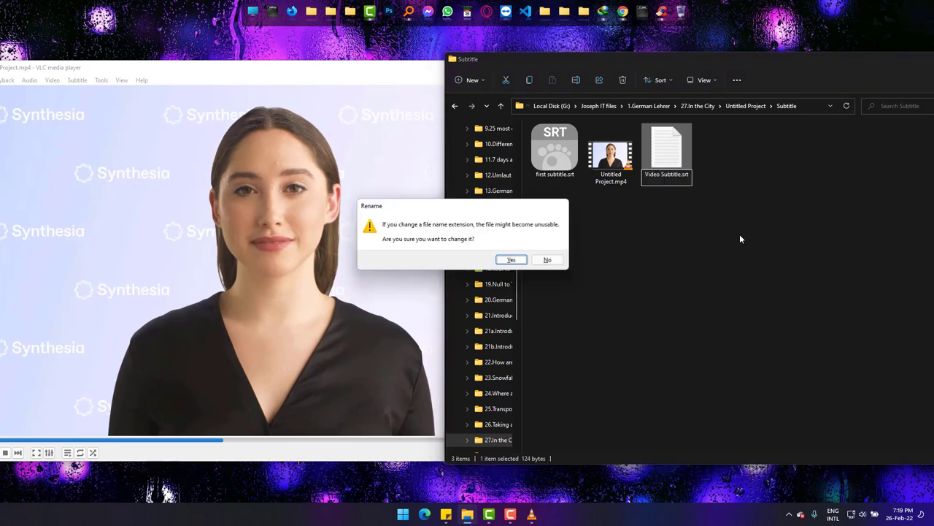
pyautogui.click(511, 260)
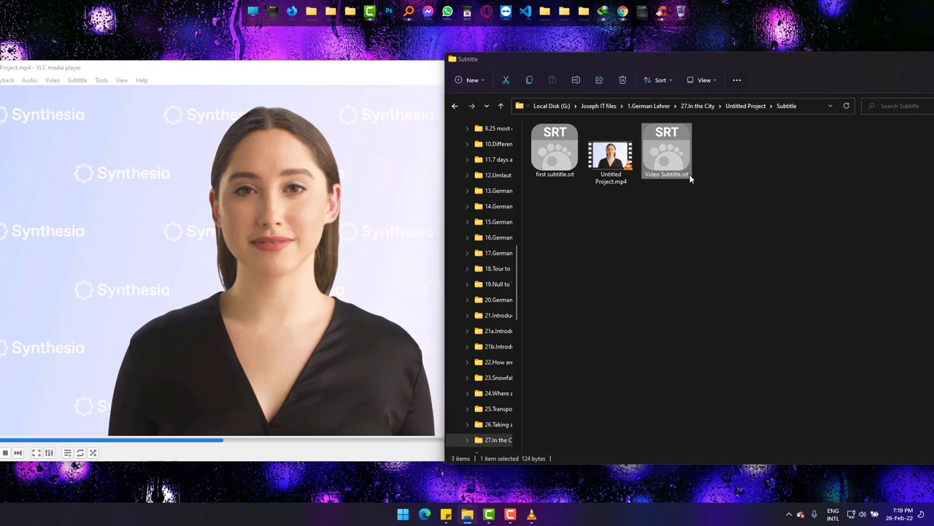
# In File Explorer Options, untick 'Hide extensions for known file types' and apply the change
pyautogui.press('super')
pyautogui.write('folder')
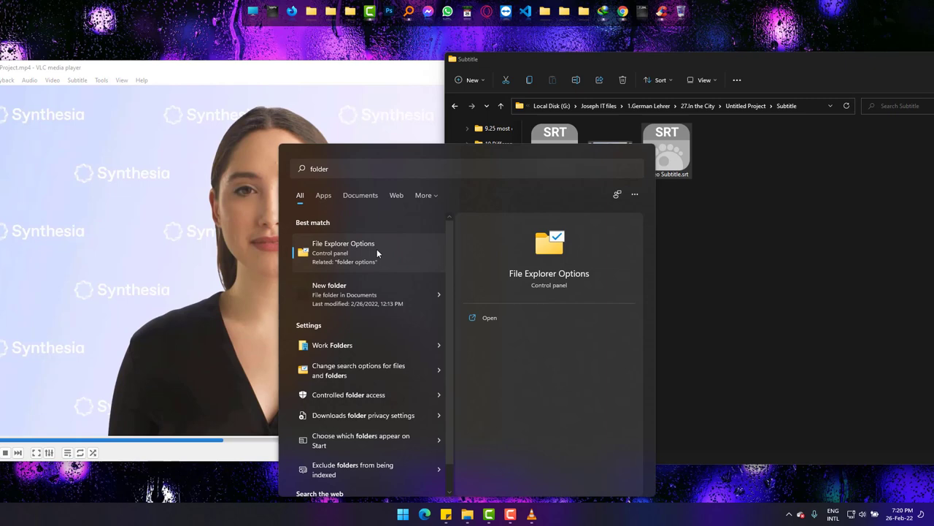
pyautogui.click(377, 249)
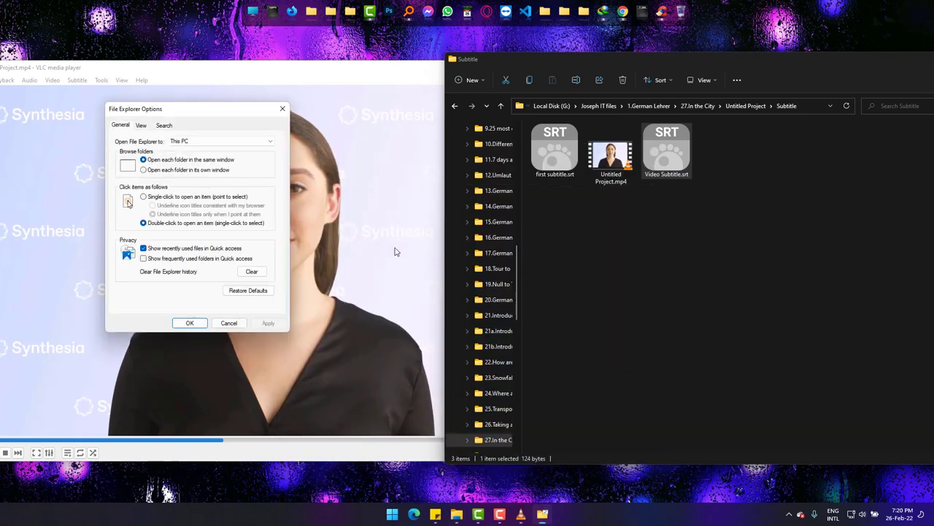
pyautogui.click(140, 125)
pyautogui.scroll(-1, 185, 255)
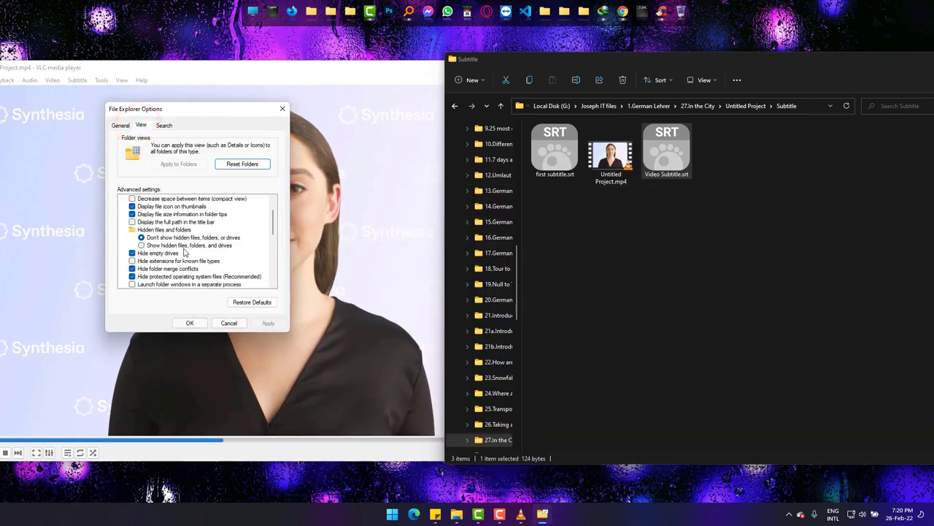
pyautogui.click(132, 261)
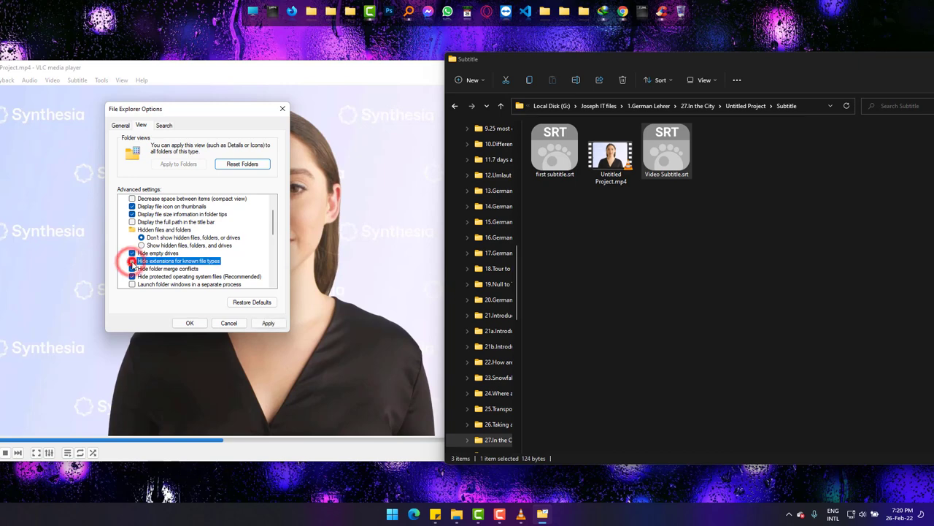
pyautogui.click(268, 324)
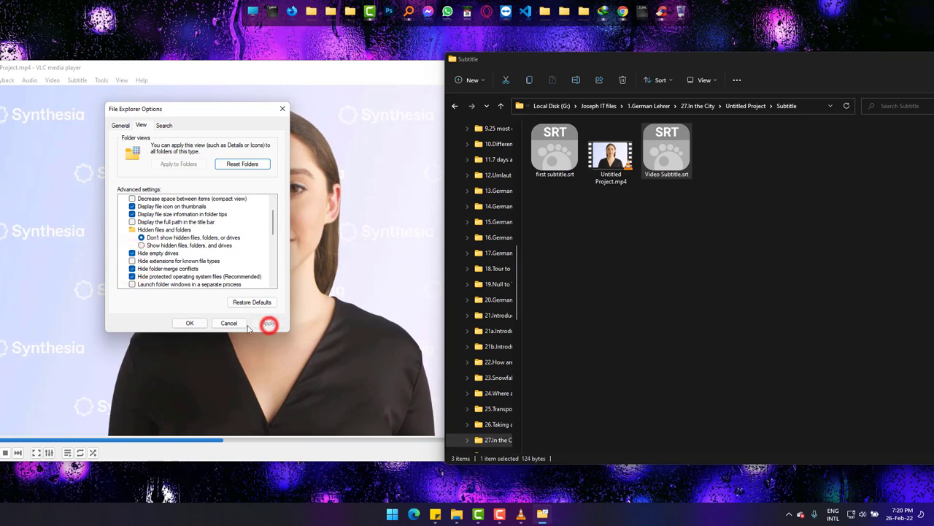
pyautogui.click(187, 323)
pyautogui.click(673, 178)
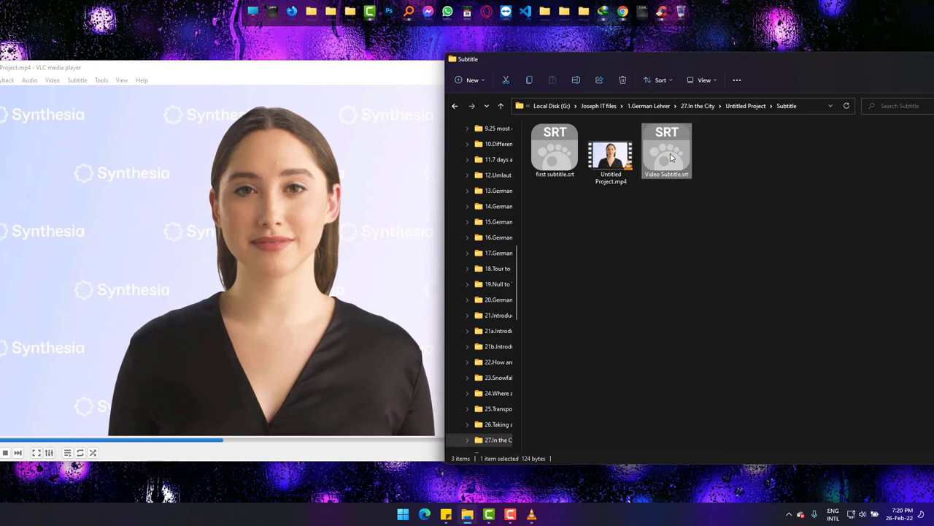
# Drag Video Subtitle.srt onto the VLC video to load it as a subtitle track
pyautogui.click(667, 153)
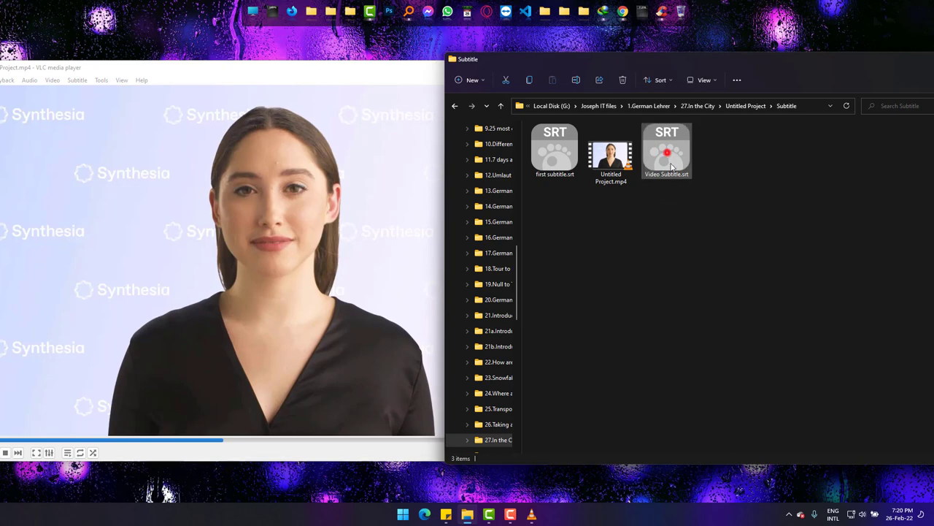
pyautogui.moveTo(671, 167); pyautogui.dragTo(323, 332)
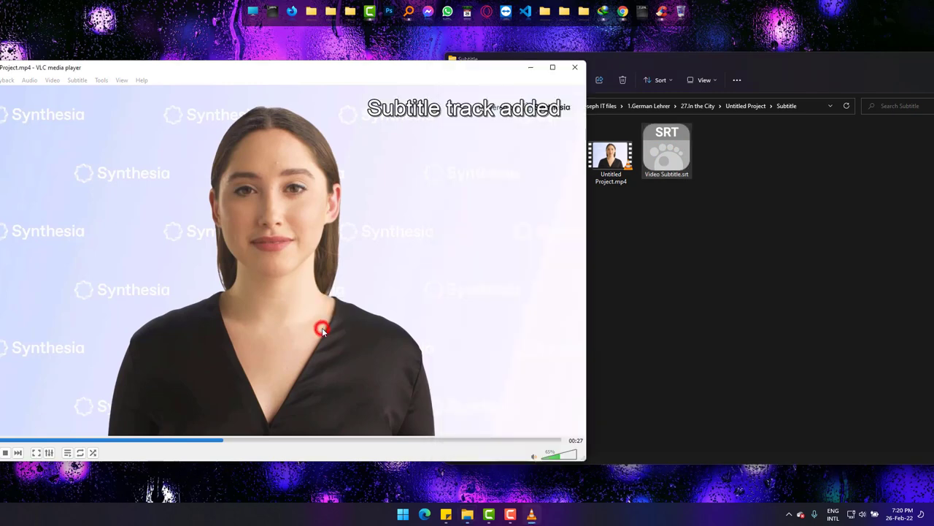
pyautogui.click(298, 67)
pyautogui.moveTo(351, 71); pyautogui.dragTo(402, 62)
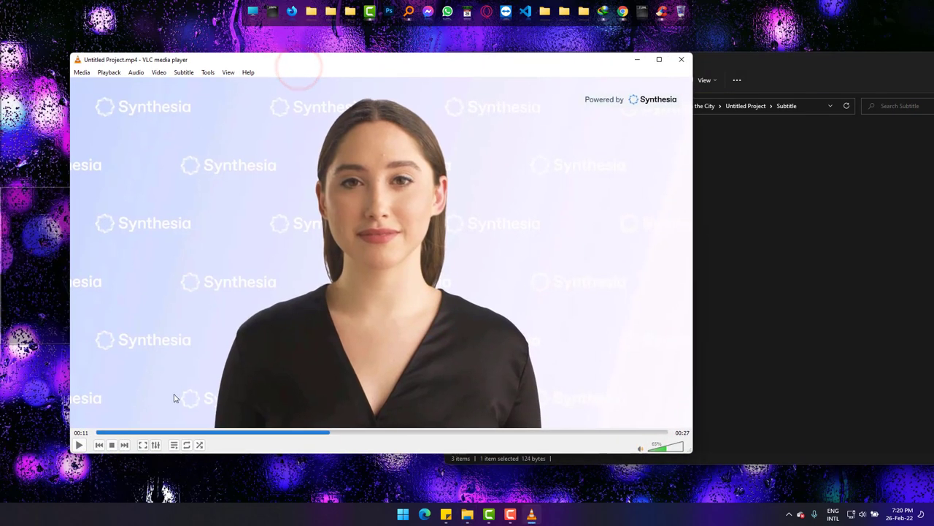
# Play the video from 00:00 to check the 'Hi' and Photoshop captions, then pause it
pyautogui.click(101, 433)
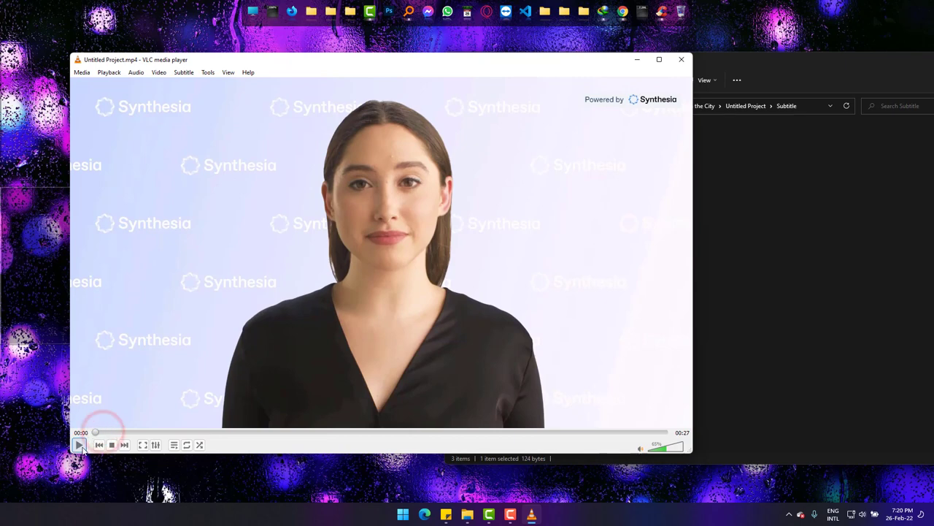
pyautogui.click(79, 444)
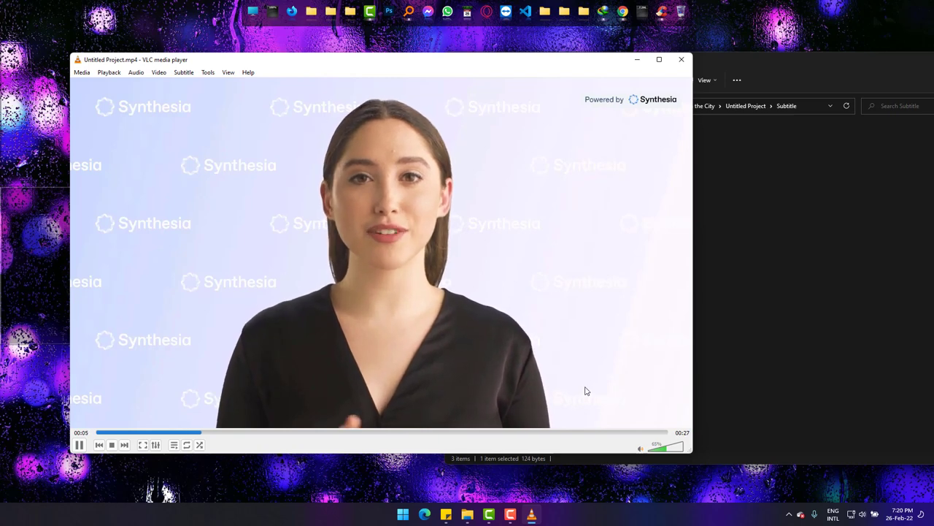
pyautogui.press('space')
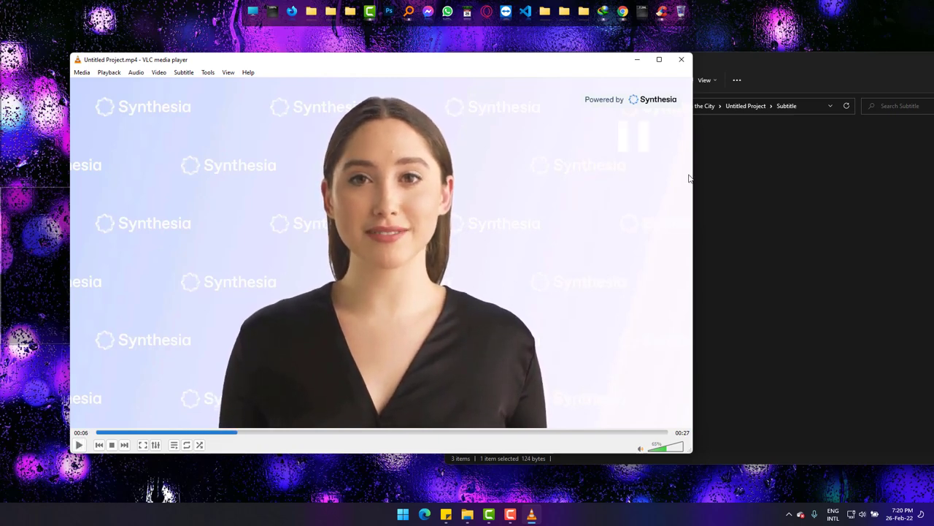
pyautogui.click(770, 62)
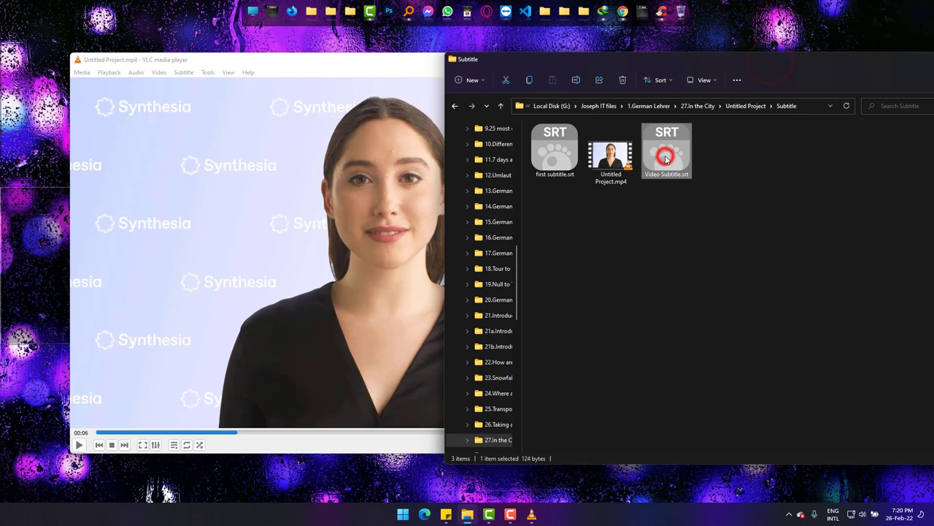
pyautogui.click(553, 148)
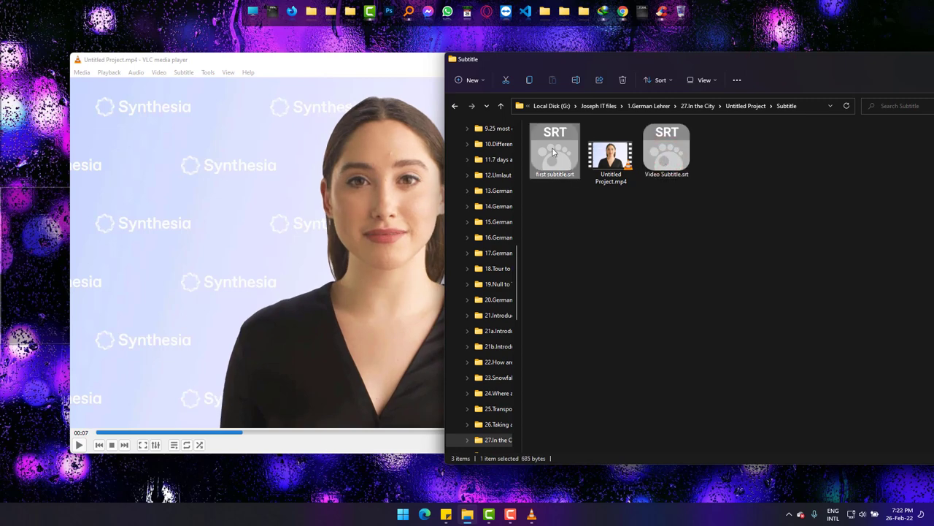
pyautogui.rightClick(552, 148)
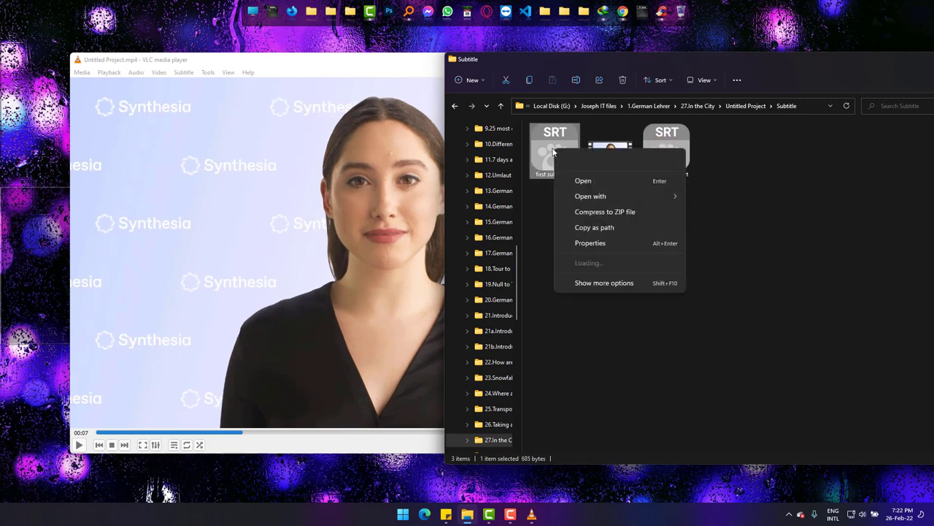
pyautogui.click(625, 198)
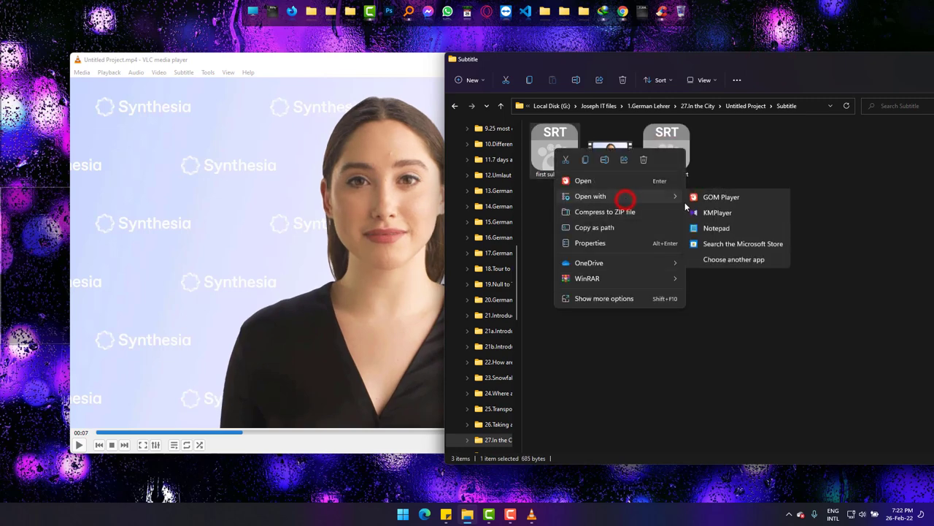
pyautogui.click(727, 232)
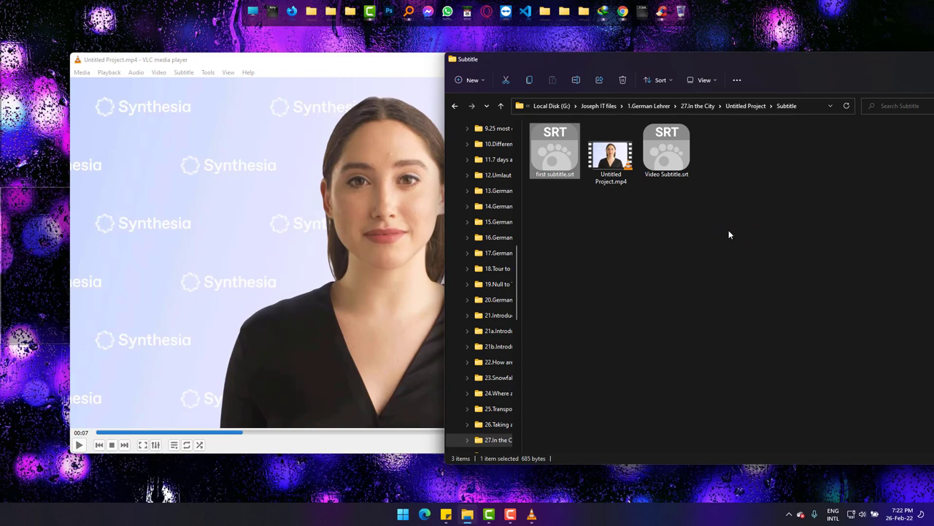
pyautogui.press('Return')
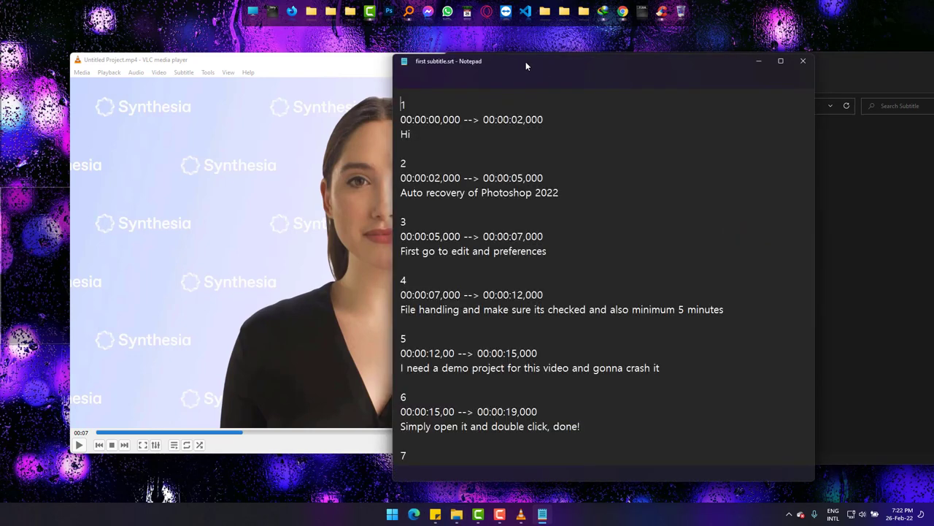
pyautogui.moveTo(525, 61); pyautogui.dragTo(660, 64)
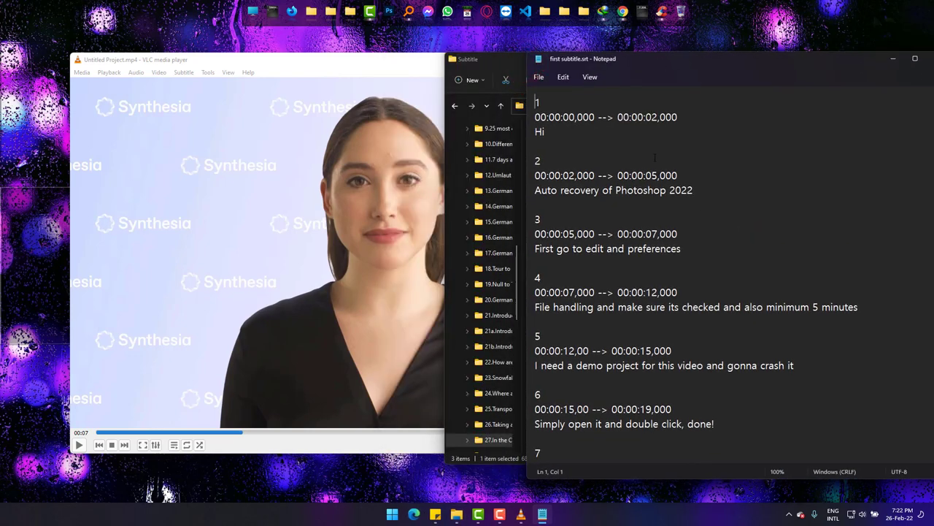
pyautogui.scroll(-3, 655, 157)
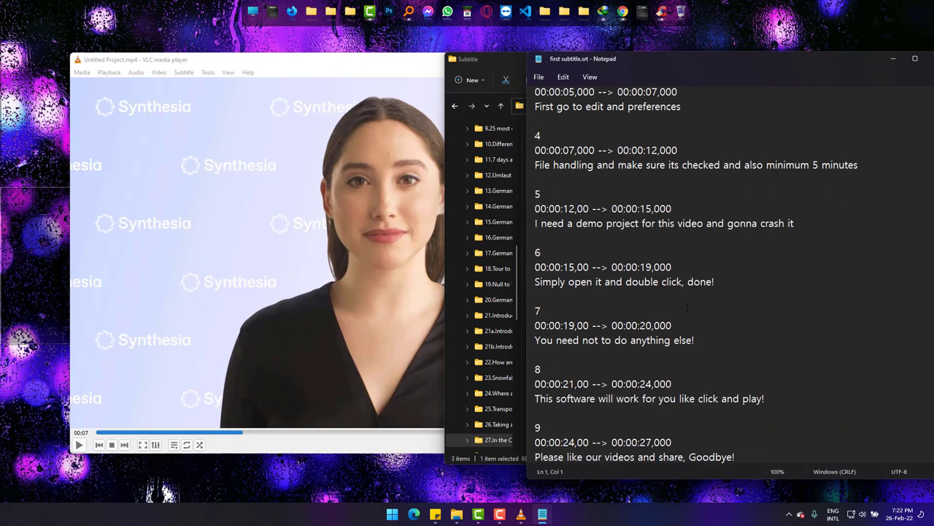
pyautogui.scroll(3, 687, 307)
pyautogui.moveTo(555, 108); pyautogui.dragTo(673, 116)
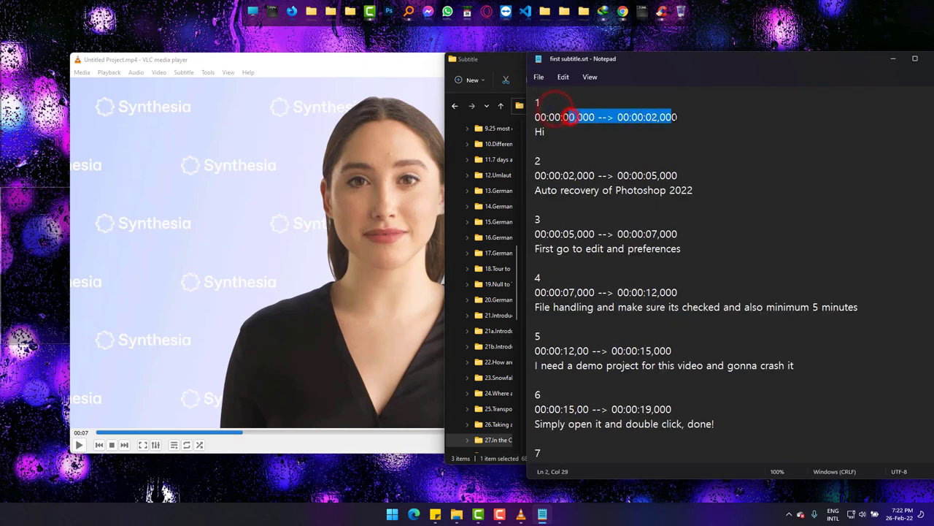
pyautogui.click(687, 112)
pyautogui.click(661, 175)
pyautogui.moveTo(553, 175); pyautogui.dragTo(643, 190)
pyautogui.click(642, 261)
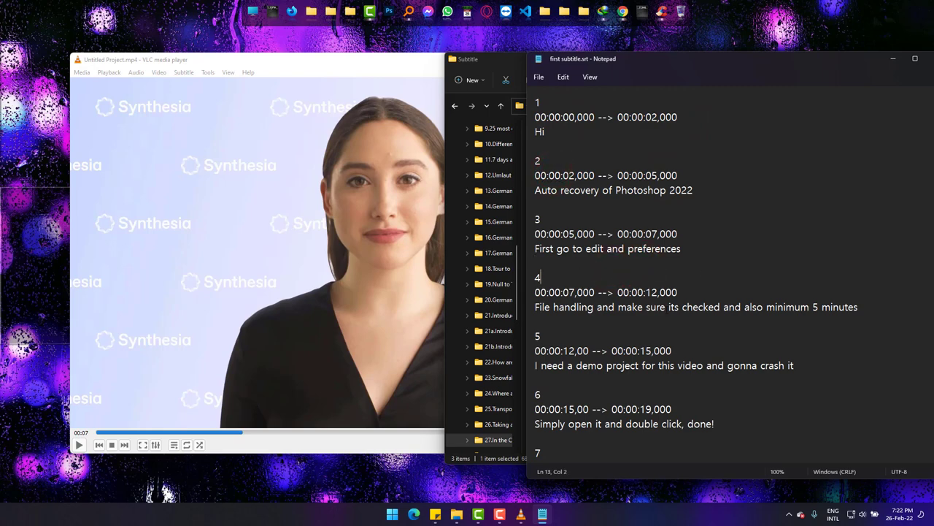
# Close Notepad, drop first subtitle.srt onto the VLC video, and replay it from 00:00
pyautogui.click(892, 61)
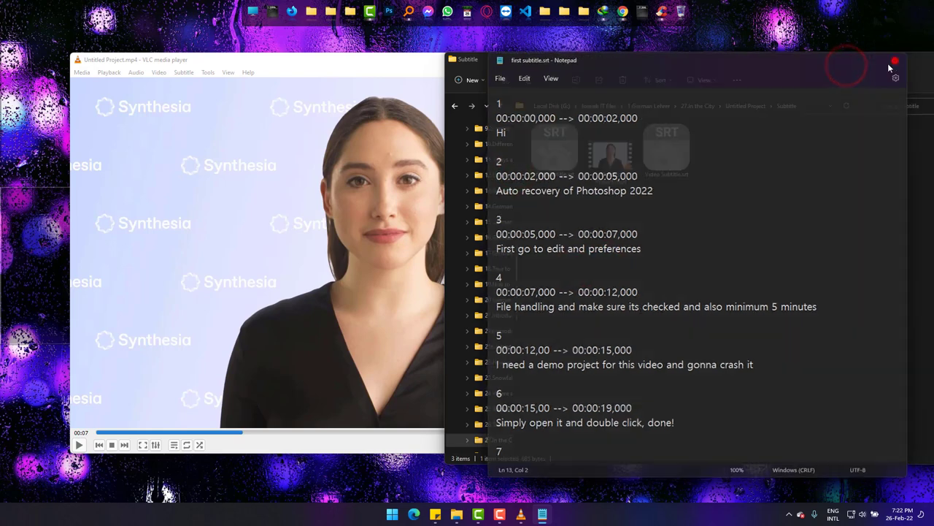
pyautogui.moveTo(555, 157); pyautogui.dragTo(363, 273)
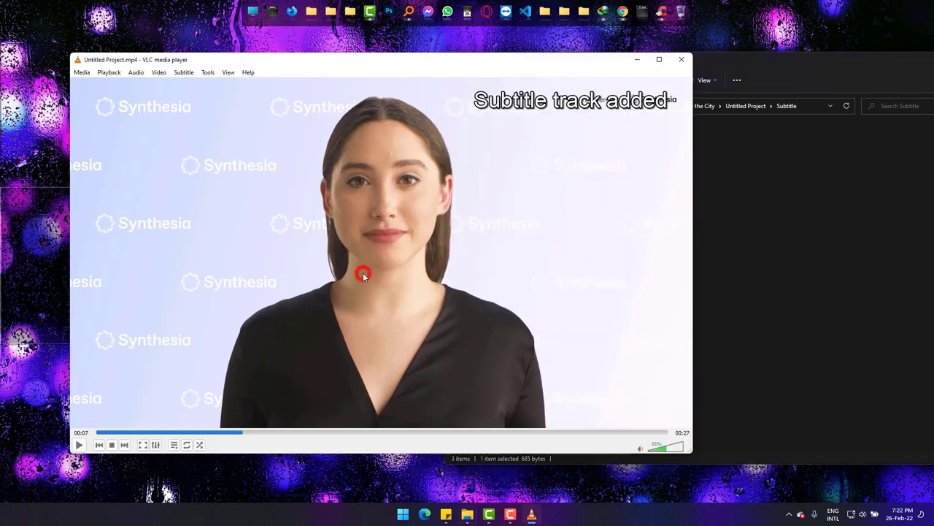
pyautogui.click(735, 55)
pyautogui.click(467, 514)
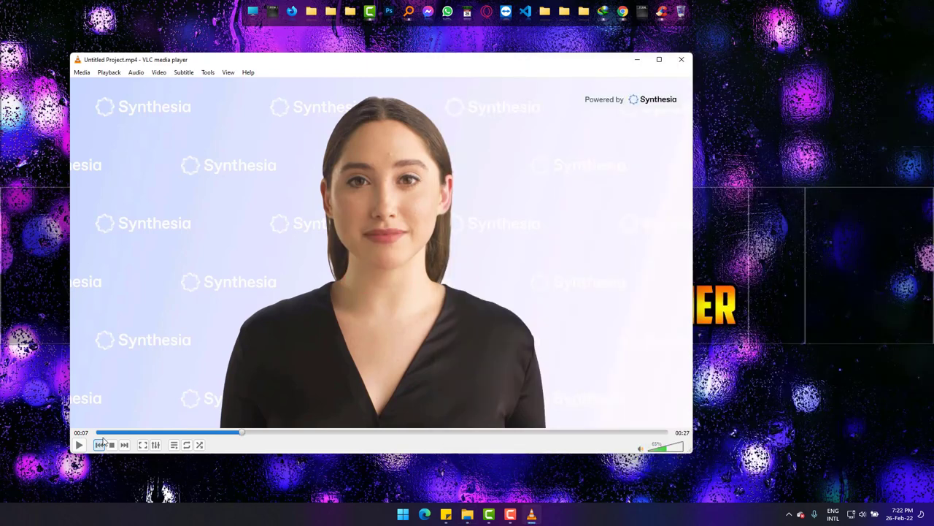
pyautogui.click(97, 432)
pyautogui.click(78, 444)
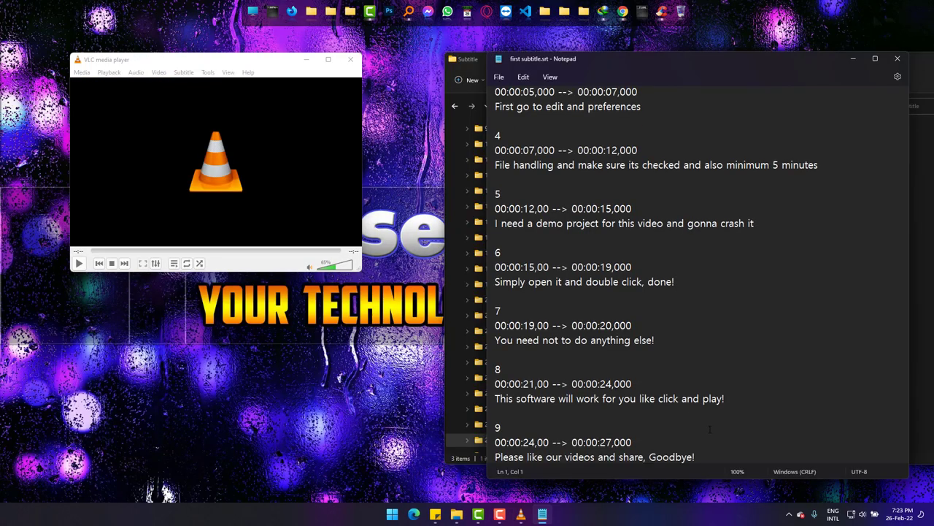
# Close Notepad, play then pause Untitled Project.mp4 at 00:02, and choose Subtitle > Add Subtitle File
pyautogui.scroll(4, 714, 454)
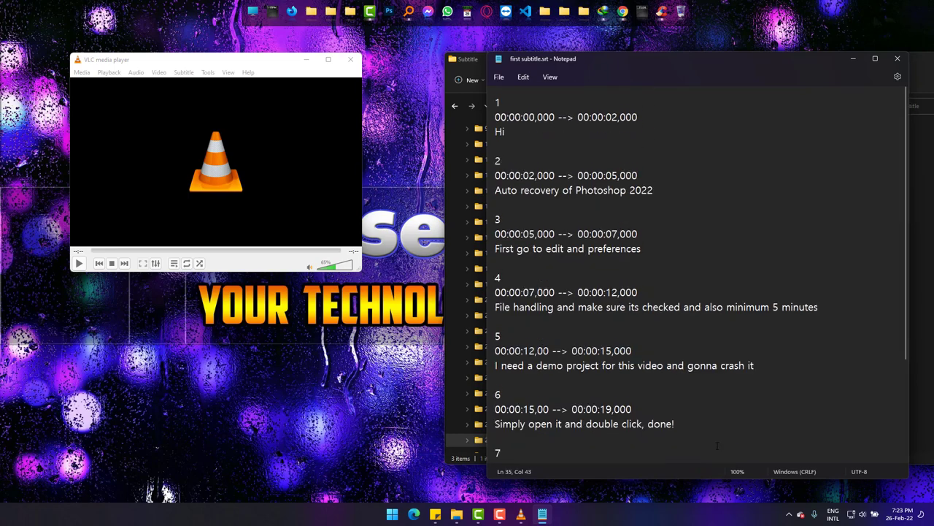
pyautogui.click(898, 58)
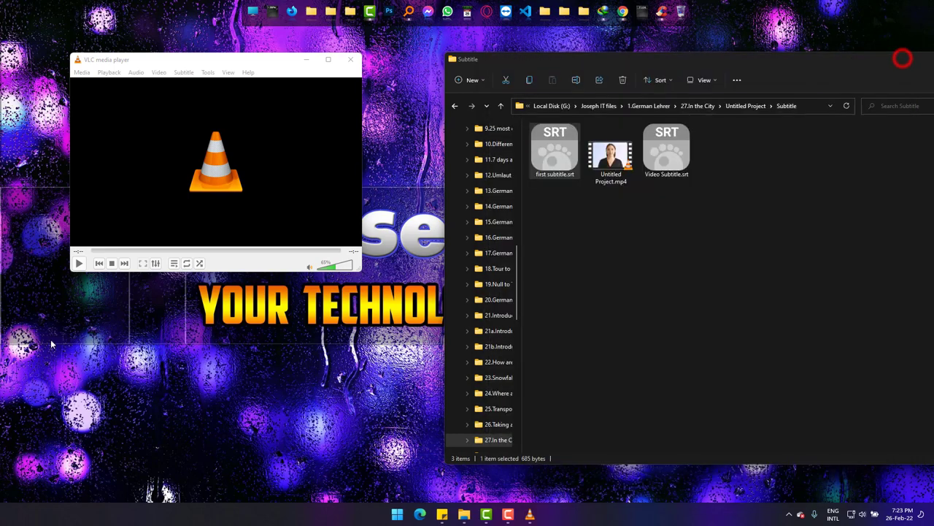
pyautogui.click(80, 263)
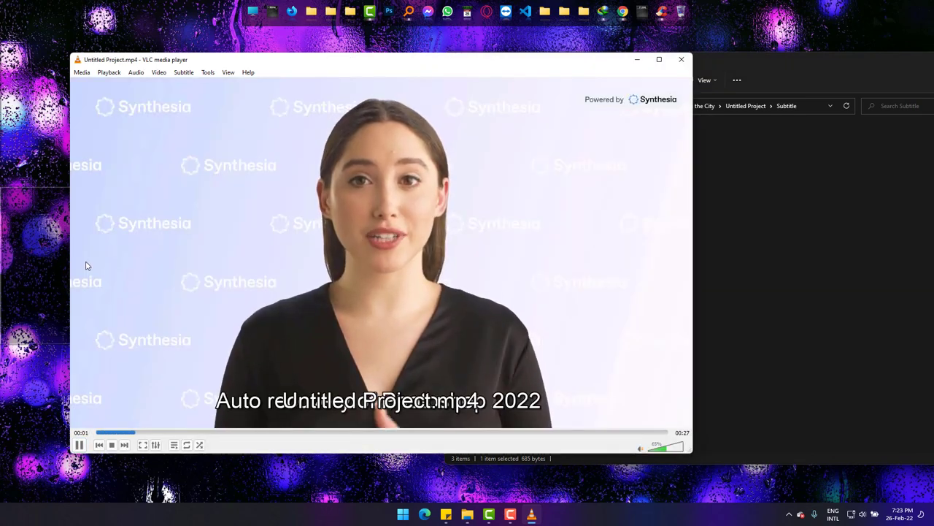
pyautogui.click(218, 308)
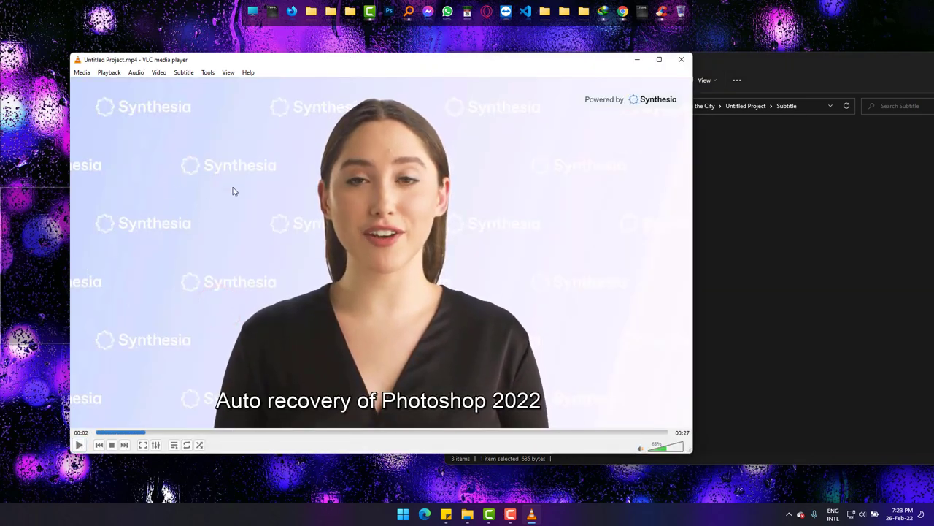
pyautogui.click(184, 72)
pyautogui.click(194, 84)
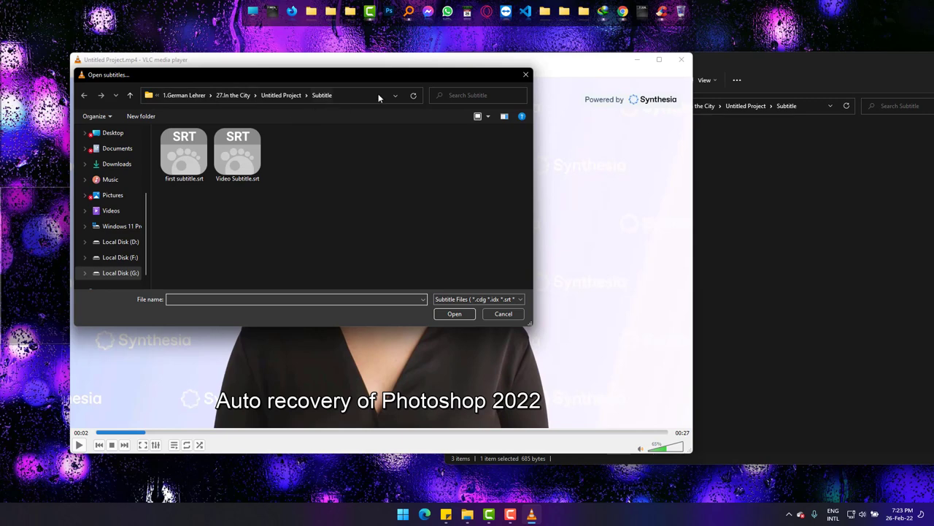
# Choose first subtitle.srt in the Open subtitles dialog and load it into VLC
pyautogui.click(758, 54)
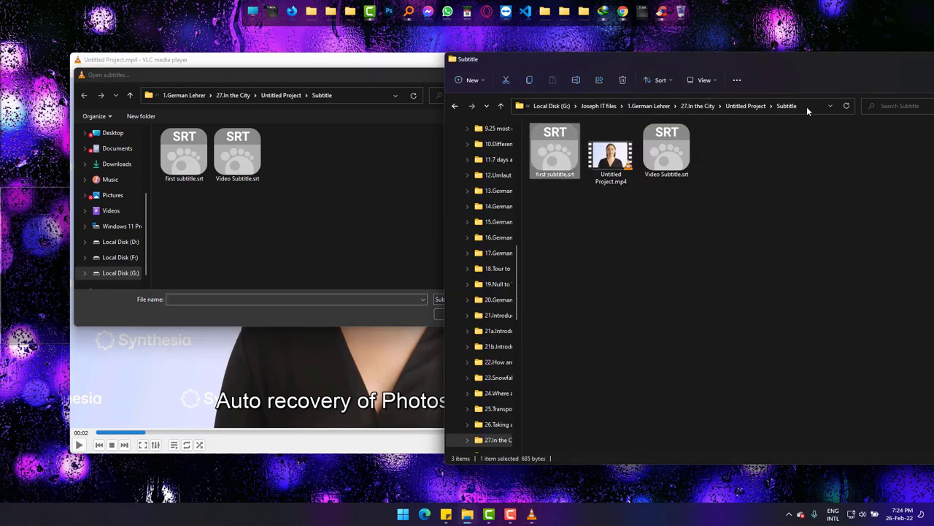
pyautogui.click(235, 166)
pyautogui.click(192, 165)
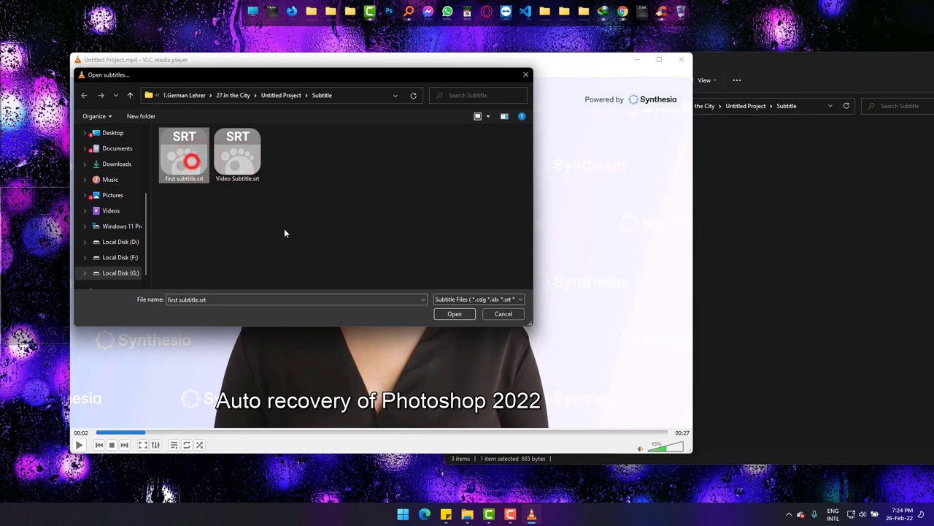
pyautogui.click(455, 314)
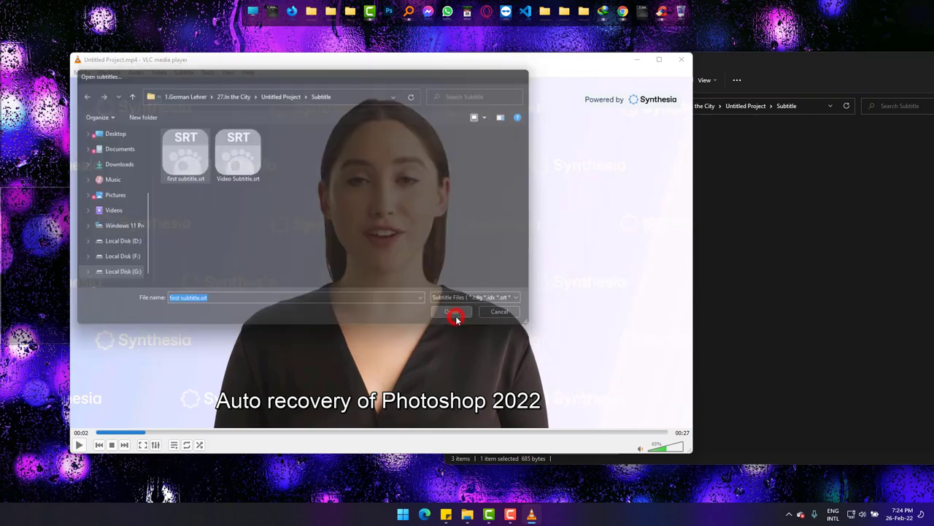
# Rewind the video to 00:00 and play it to watch the first subtitle.srt captions
pyautogui.click(126, 431)
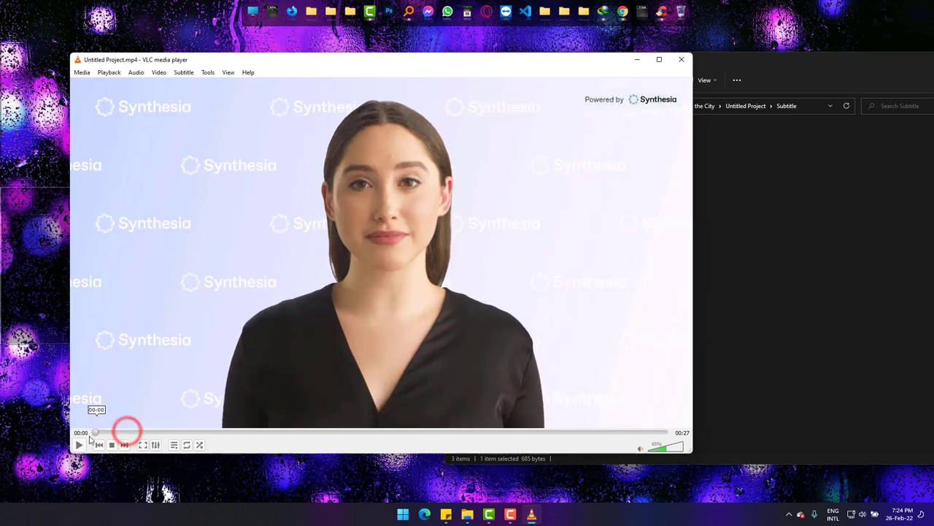
pyautogui.click(79, 444)
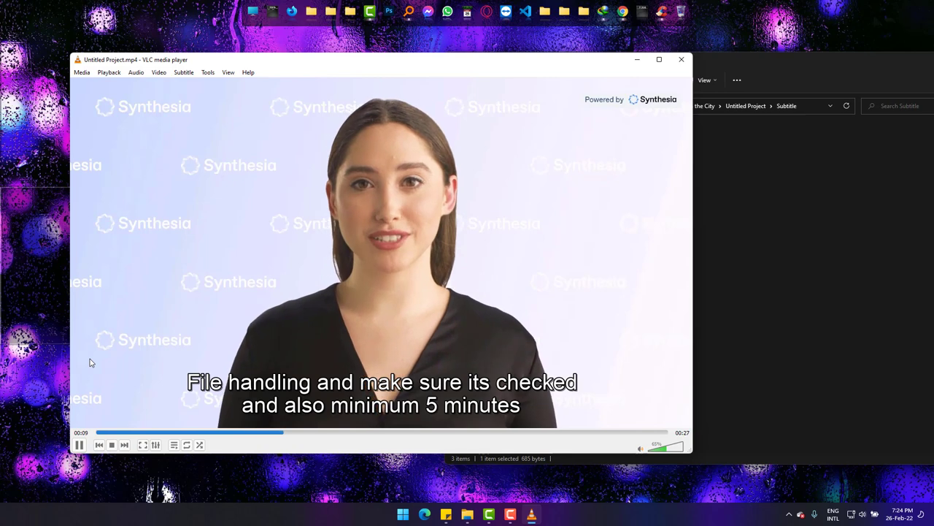
pyautogui.click(767, 194)
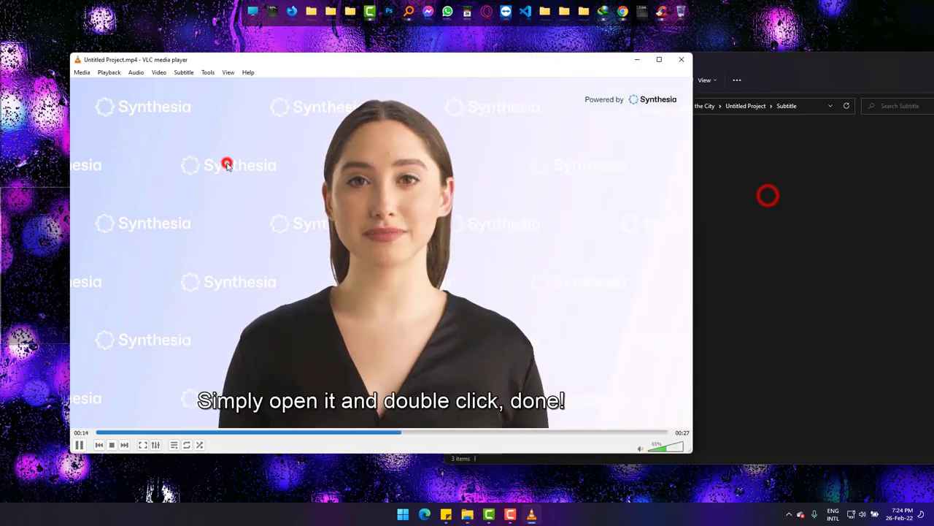
pyautogui.click(225, 163)
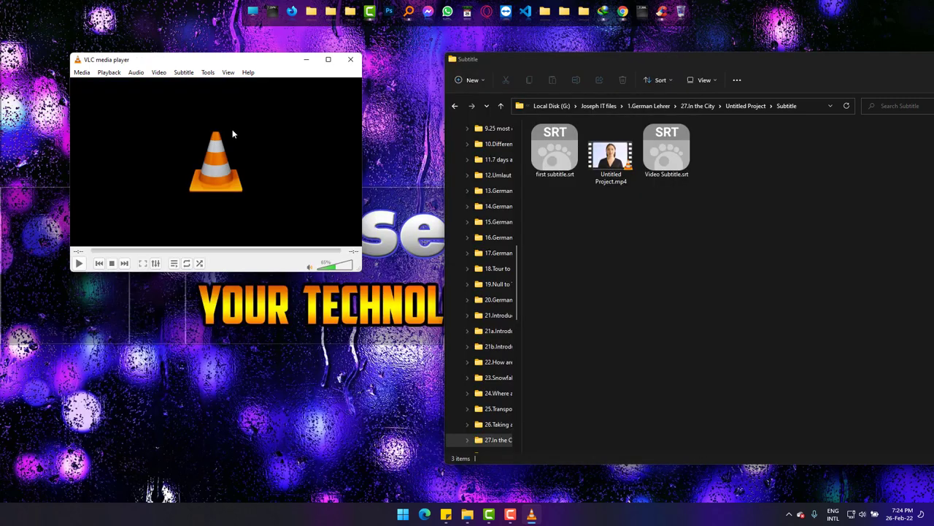
# Close VLC, centre the Subtitle folder window, then minimise it to show the desktop
pyautogui.click(352, 60)
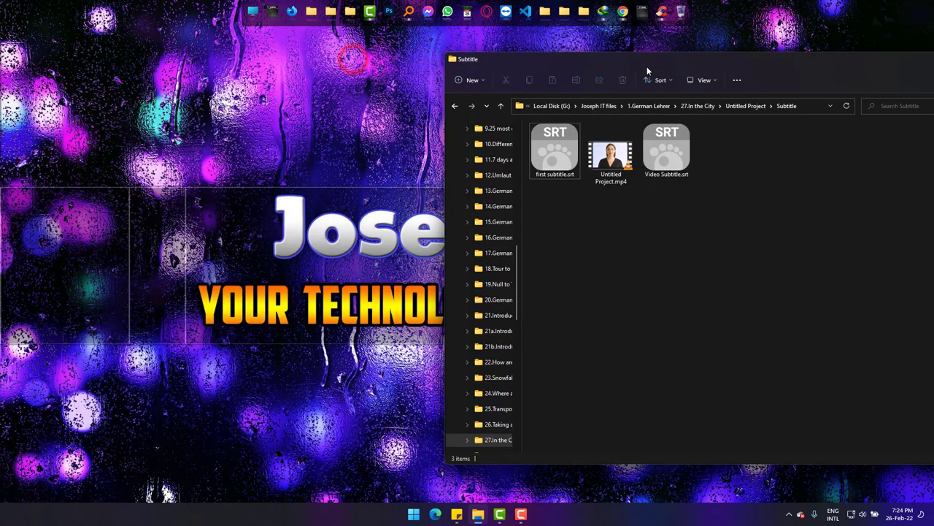
pyautogui.moveTo(617, 57); pyautogui.dragTo(419, 48)
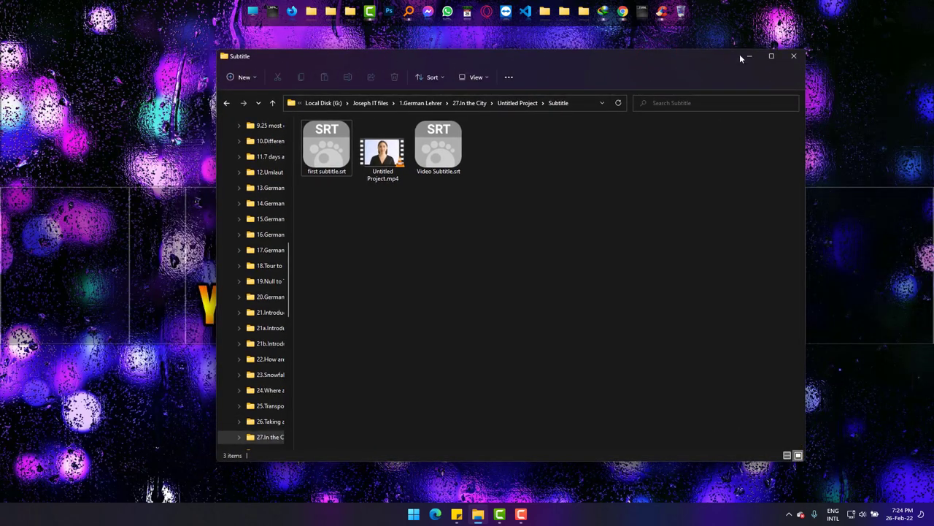
pyautogui.click(740, 57)
pyautogui.click(451, 363)
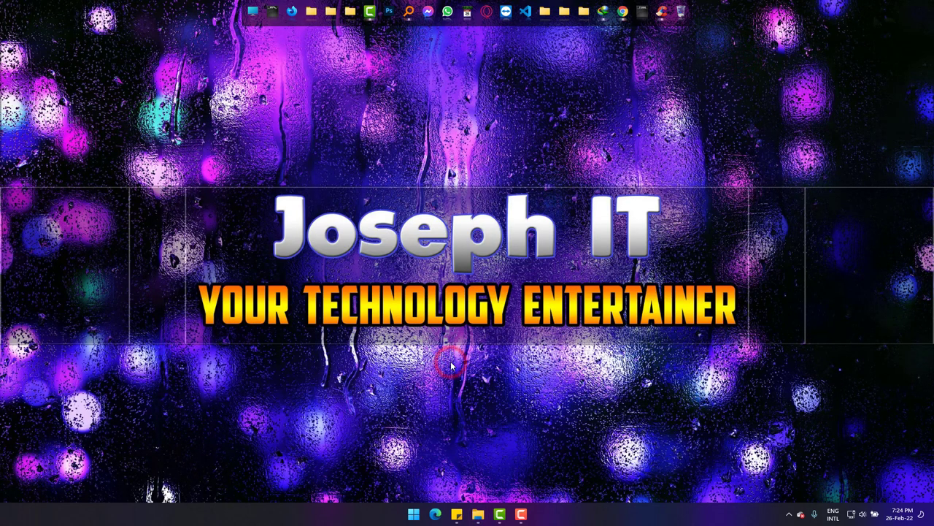